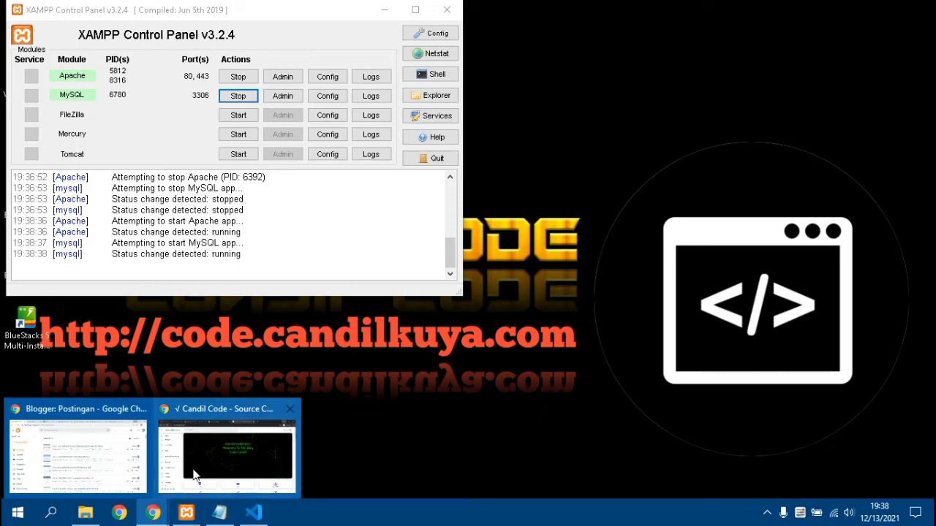
# - Bring the Chrome window showing the code.candilkuya.com blog to the front
pyautogui.click(196, 474)
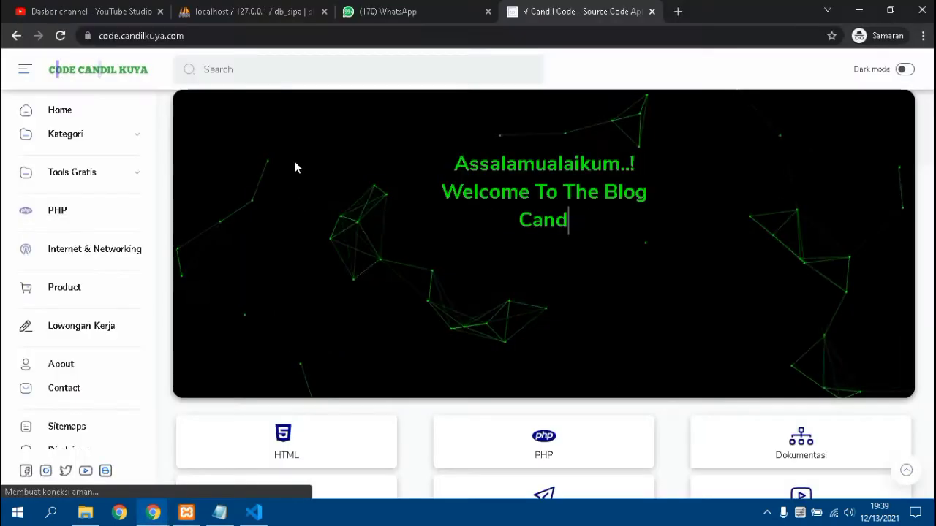
# - Load localhost/sipa in Chrome to reach the SIPA login page
pyautogui.click(264, 35)
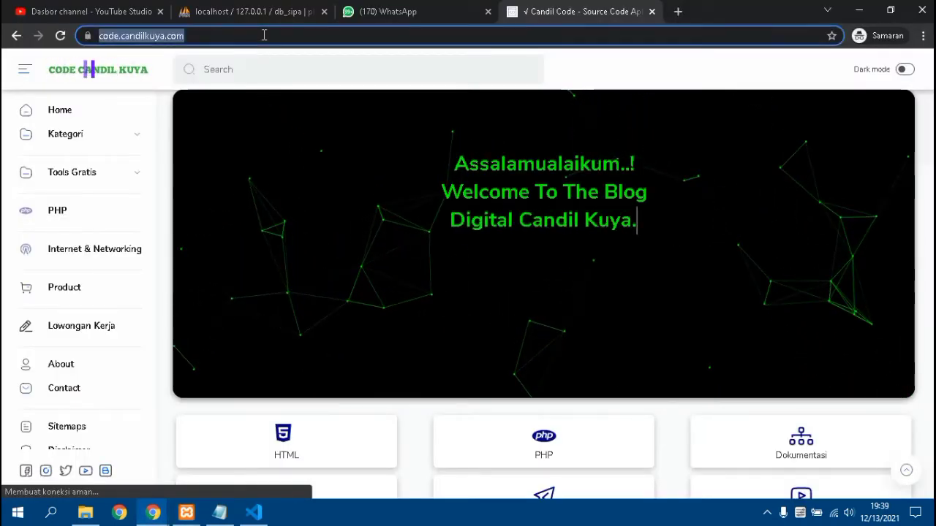
pyautogui.write('localhost')
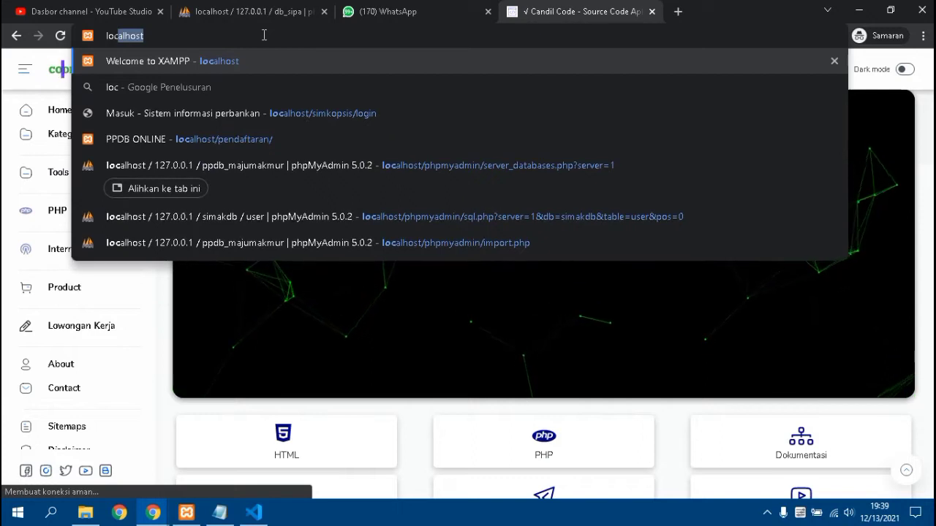
pyautogui.press('Right')
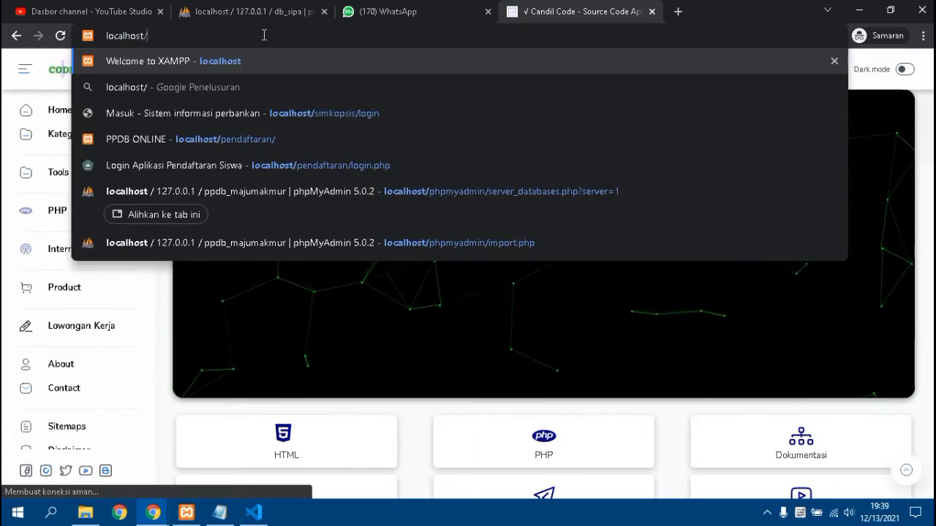
pyautogui.write('/aip')
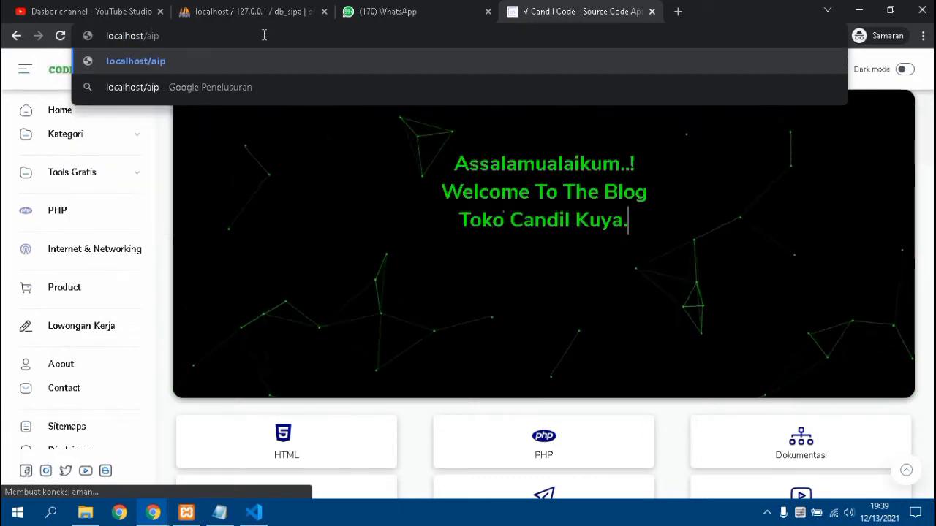
pyautogui.press('BackSpace')
pyautogui.press('BackSpace')
pyautogui.press('BackSpace')
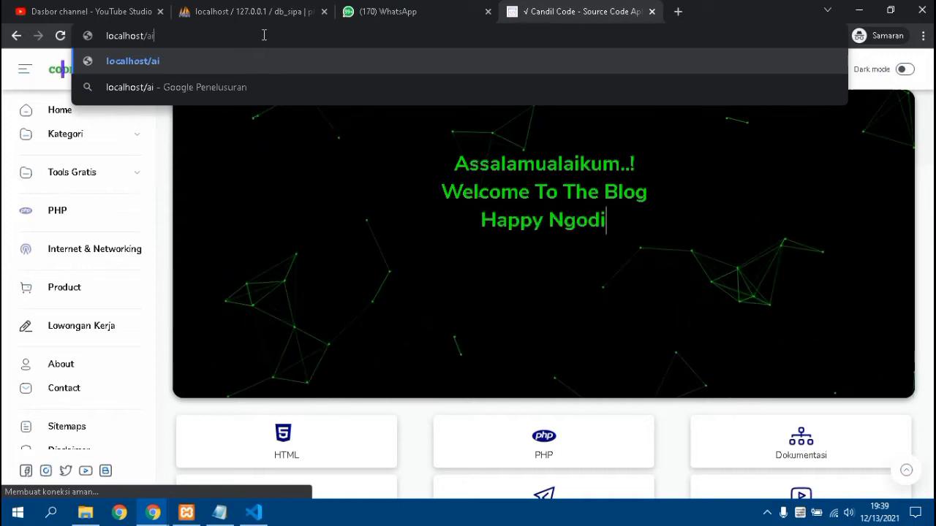
pyautogui.write('s')
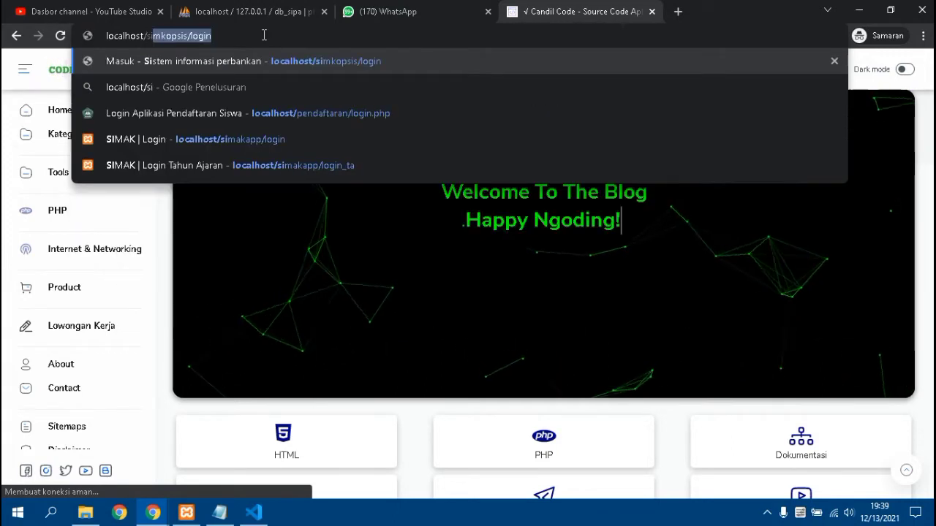
pyautogui.write('io')
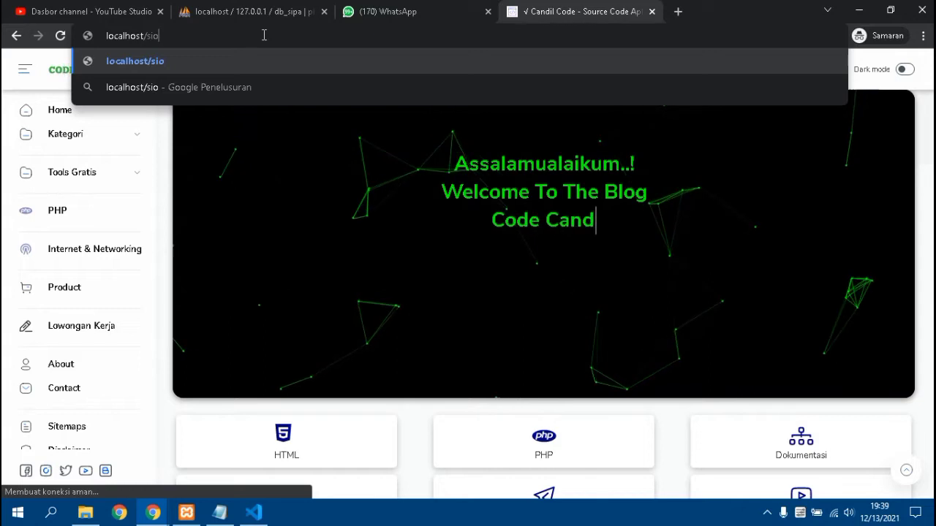
pyautogui.press('BackSpace')
pyautogui.write('pa')
pyautogui.press('Return')
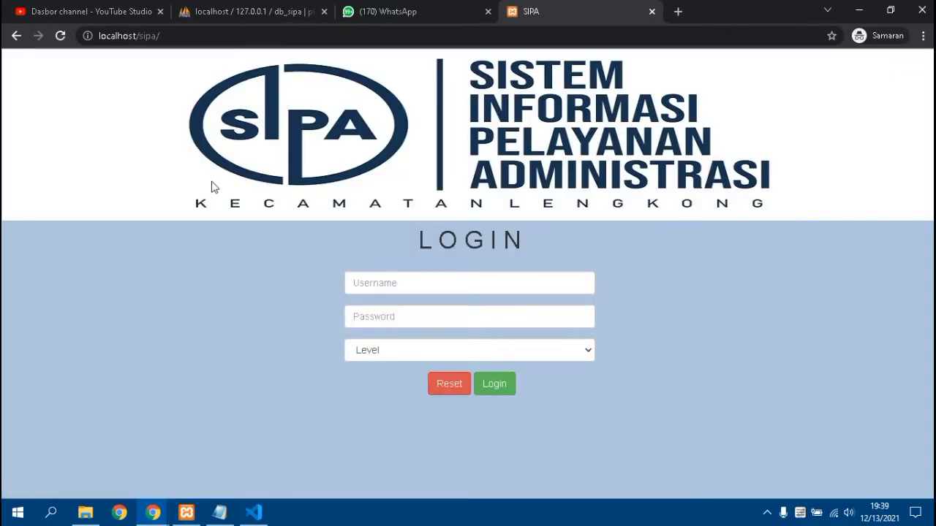
# - Fill in username 'admin' and paste the same text as the password
pyautogui.click(393, 288)
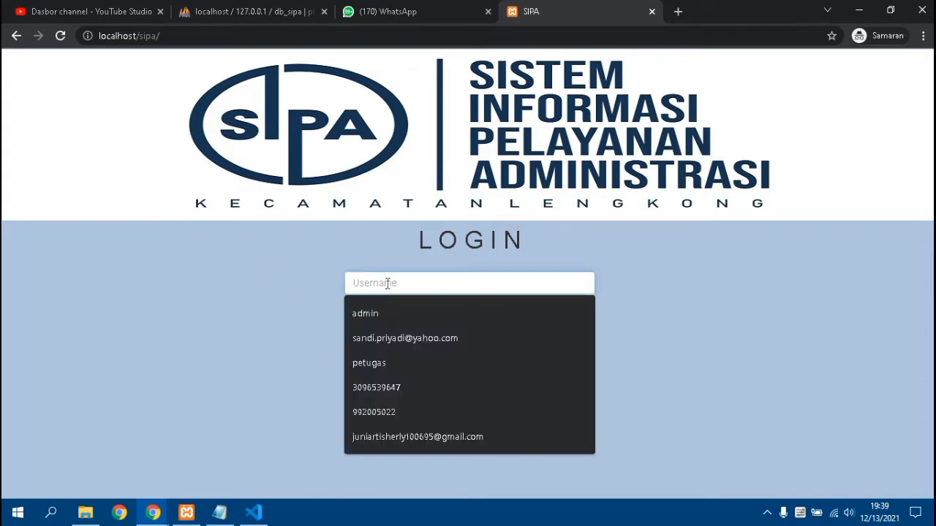
pyautogui.click(386, 313)
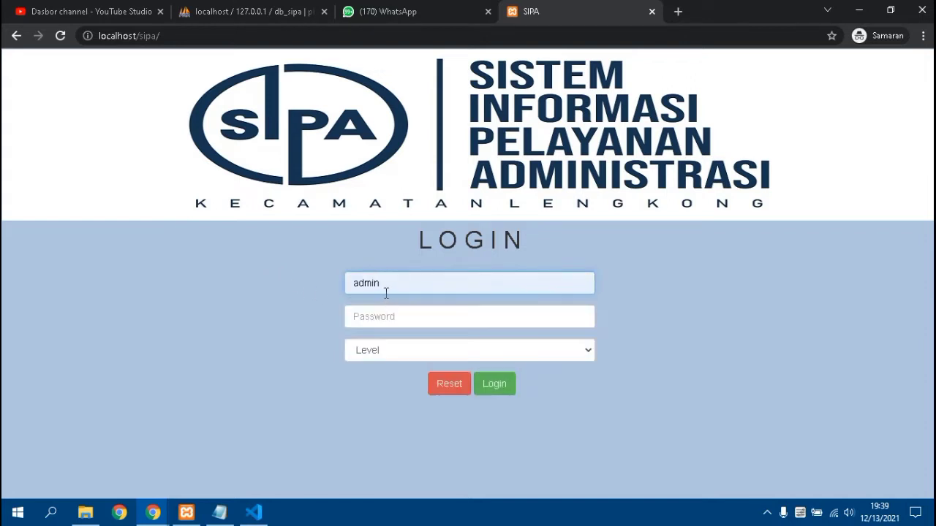
pyautogui.doubleClick(378, 289)
pyautogui.rightClick(378, 290)
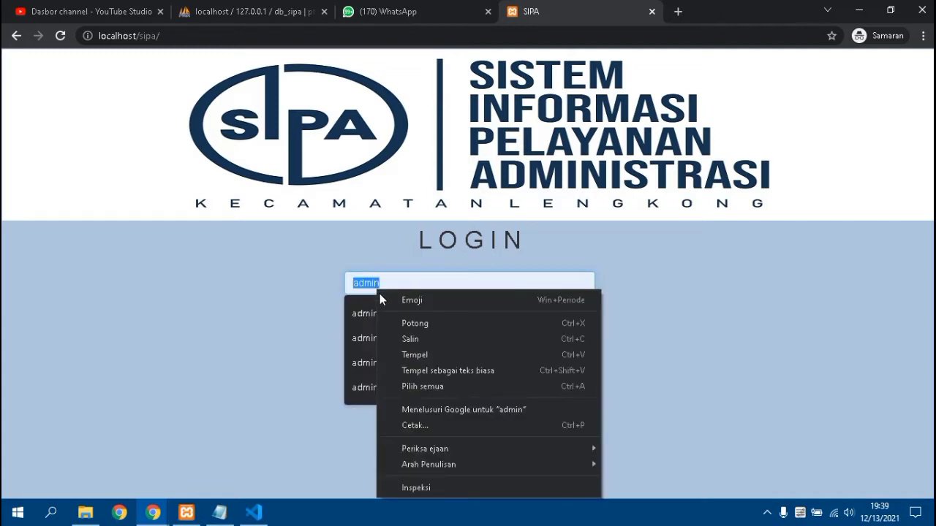
pyautogui.click(398, 336)
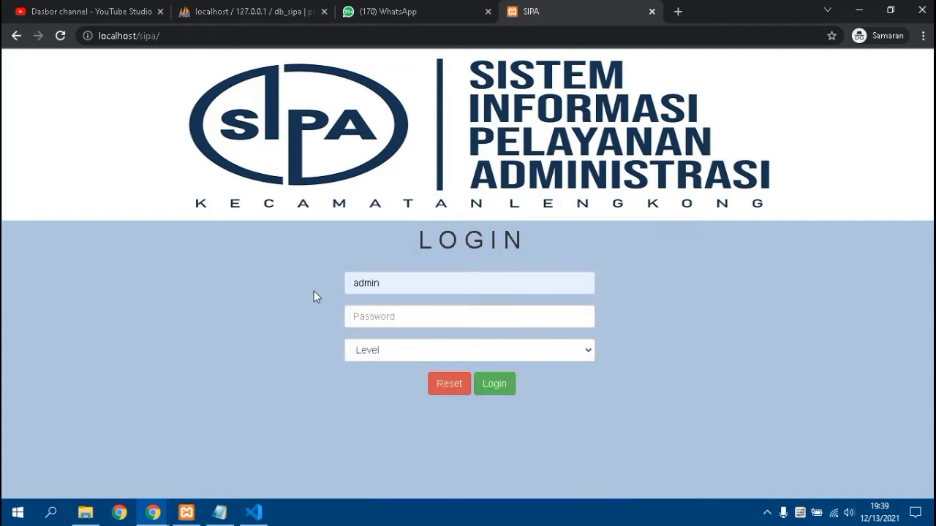
pyautogui.click(372, 324)
pyautogui.rightClick(370, 324)
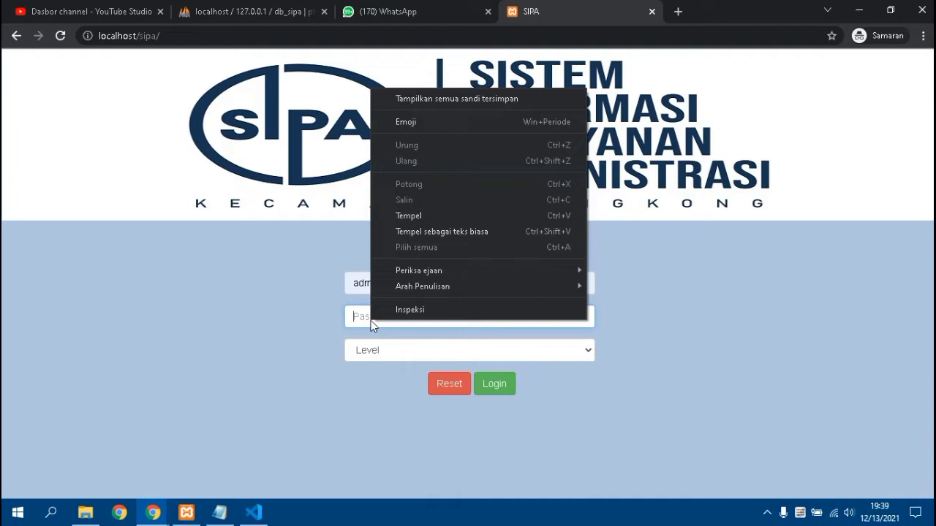
pyautogui.click(408, 216)
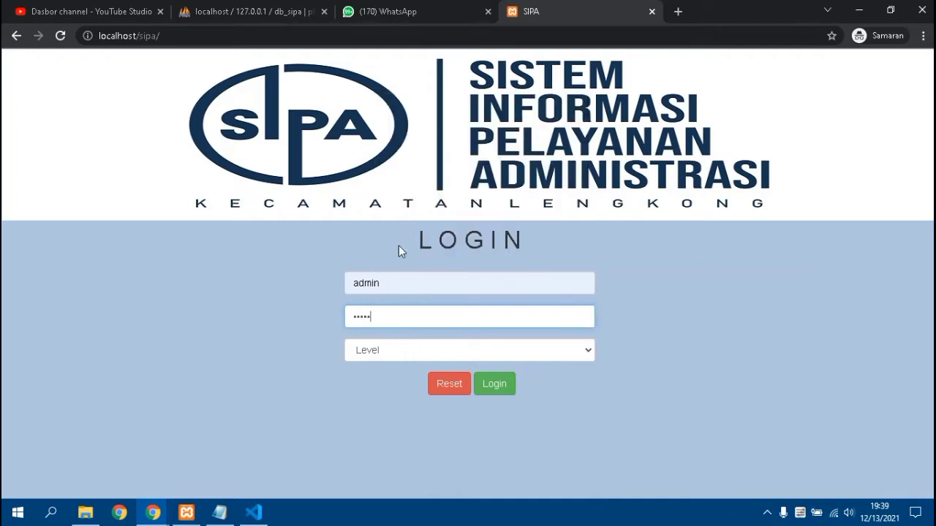
# - Choose the Administrator login level and submit the login
pyautogui.click(386, 349)
pyautogui.click(393, 380)
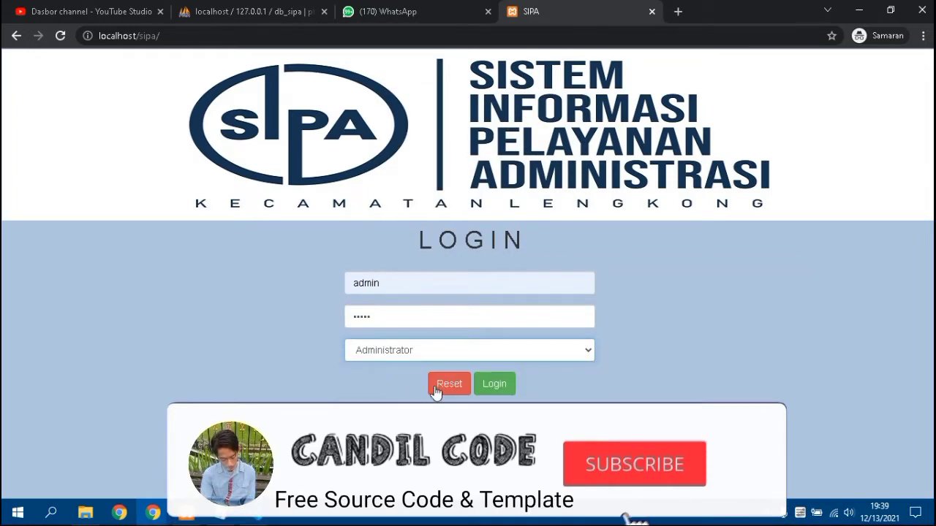
pyautogui.click(494, 384)
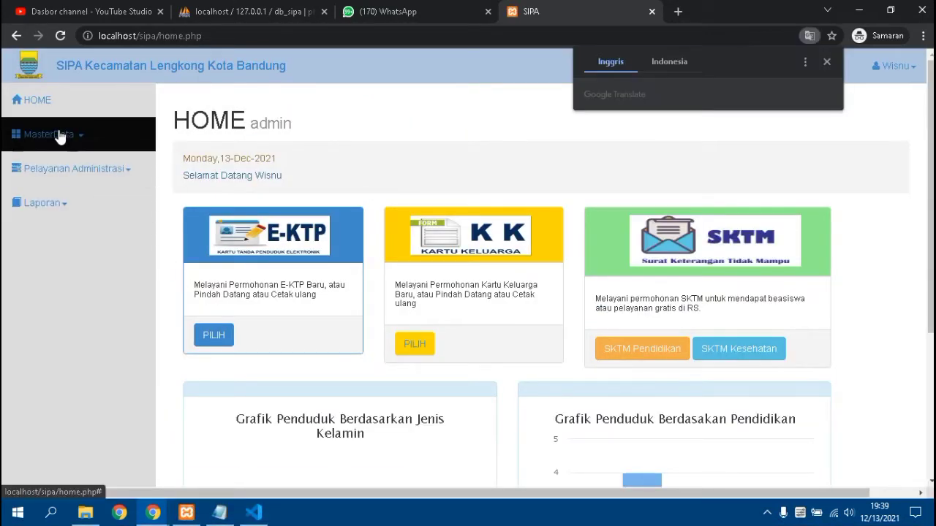
# - Copy the first resident's NIK from their MasterData > Penduduk detail page
pyautogui.click(60, 138)
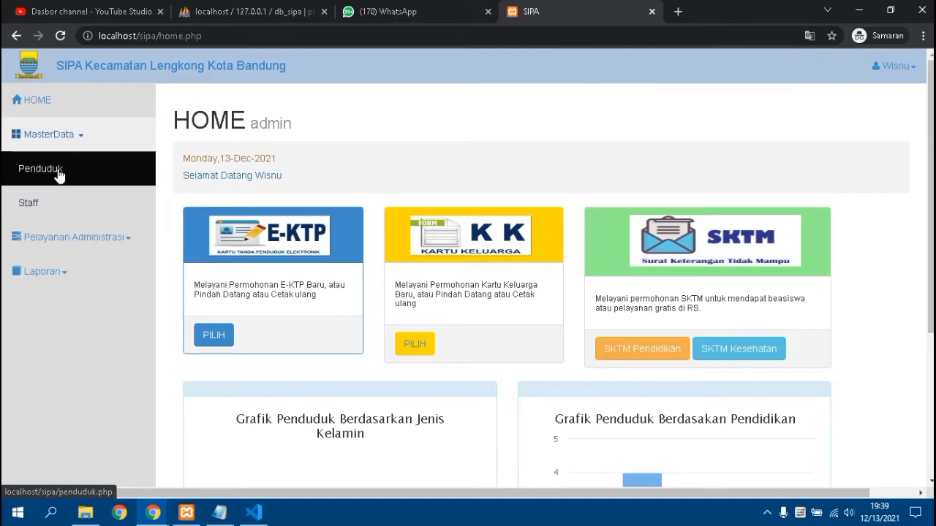
pyautogui.click(60, 174)
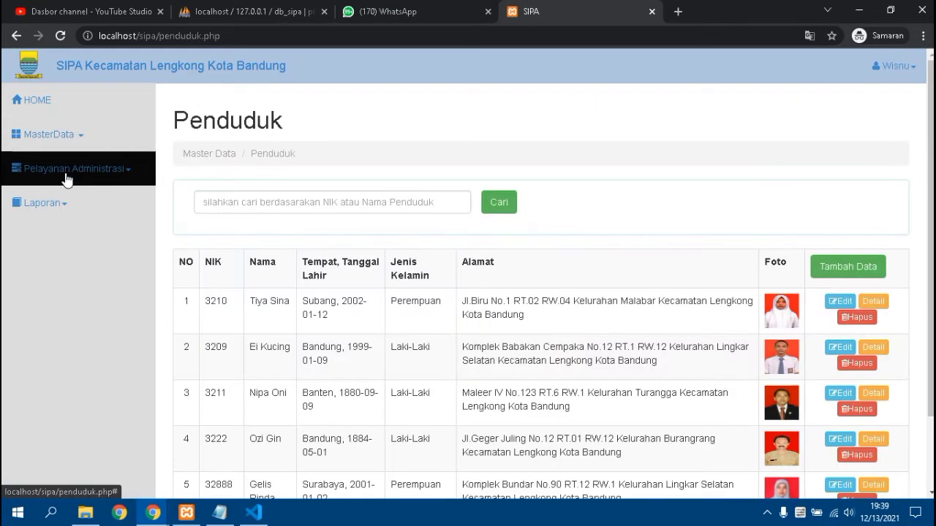
pyautogui.click(872, 301)
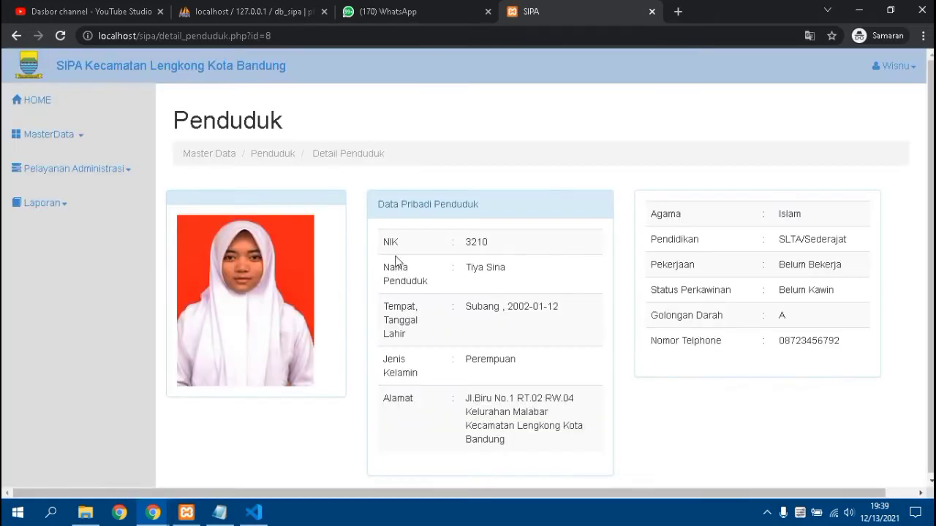
pyautogui.scroll(-1, 695, 333)
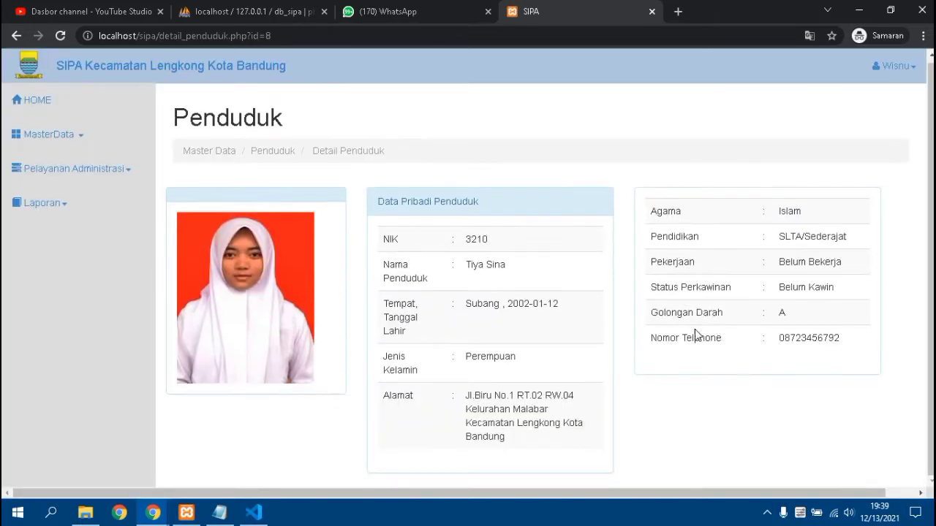
pyautogui.scroll(1, 405, 284)
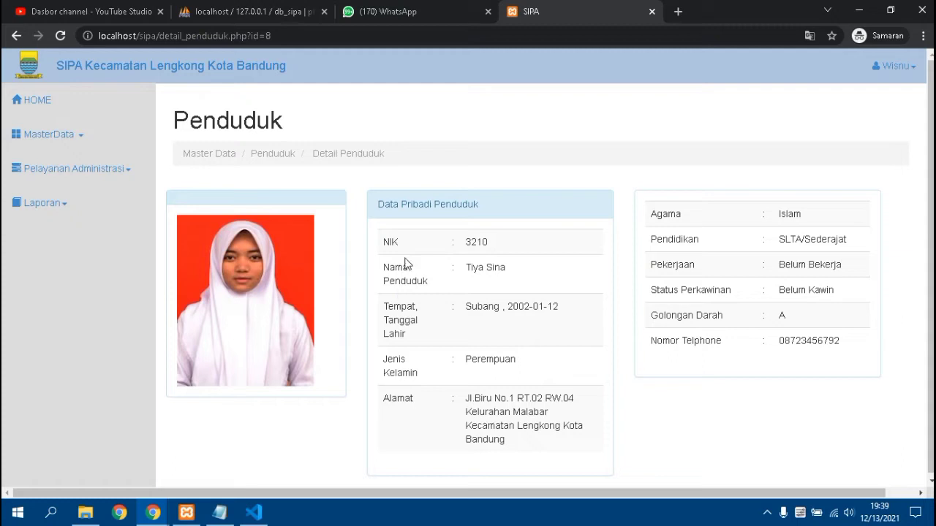
pyautogui.rightClick(481, 240)
pyautogui.click(491, 249)
# - Return to HOME and start a new E-KTP request from its card
pyautogui.click(74, 141)
pyautogui.click(22, 142)
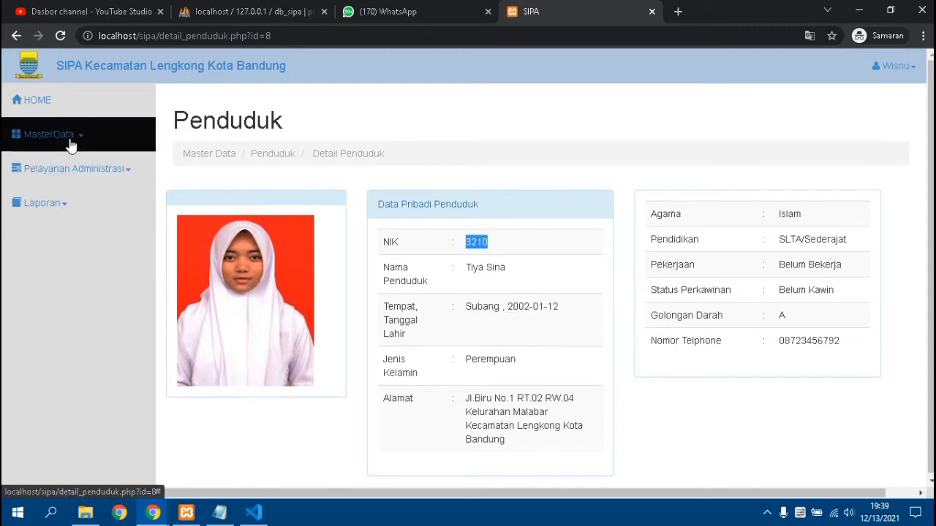
pyautogui.click(55, 113)
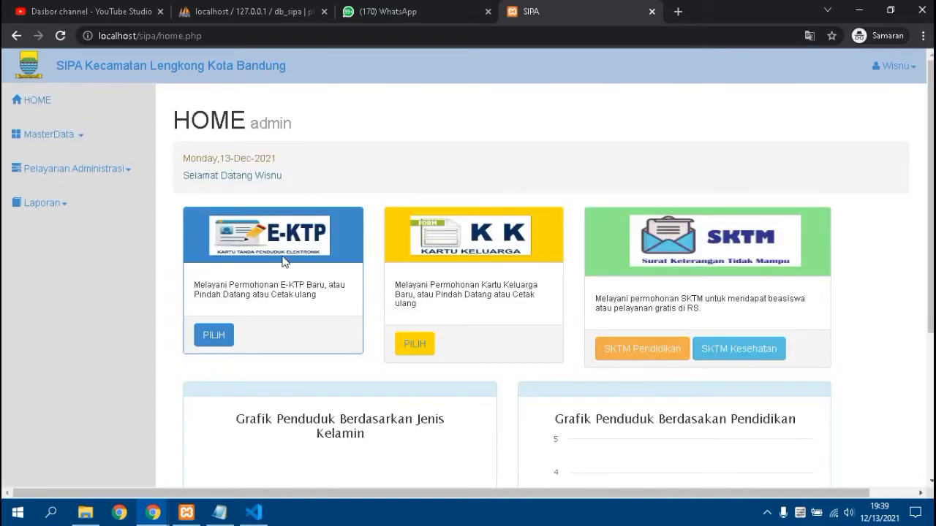
pyautogui.click(213, 335)
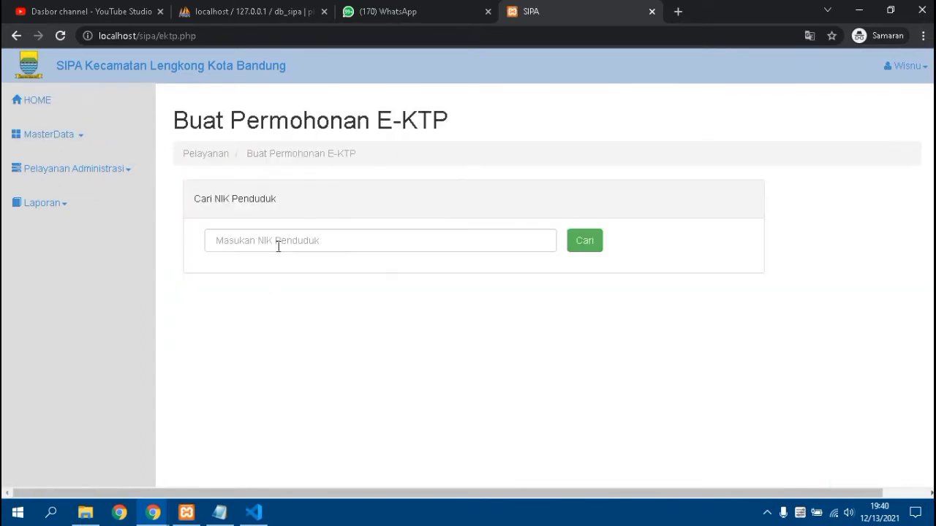
# - Paste NIK 3210 into Cari NIK Penduduk and search for the resident
pyautogui.click(278, 243)
pyautogui.rightClick(278, 242)
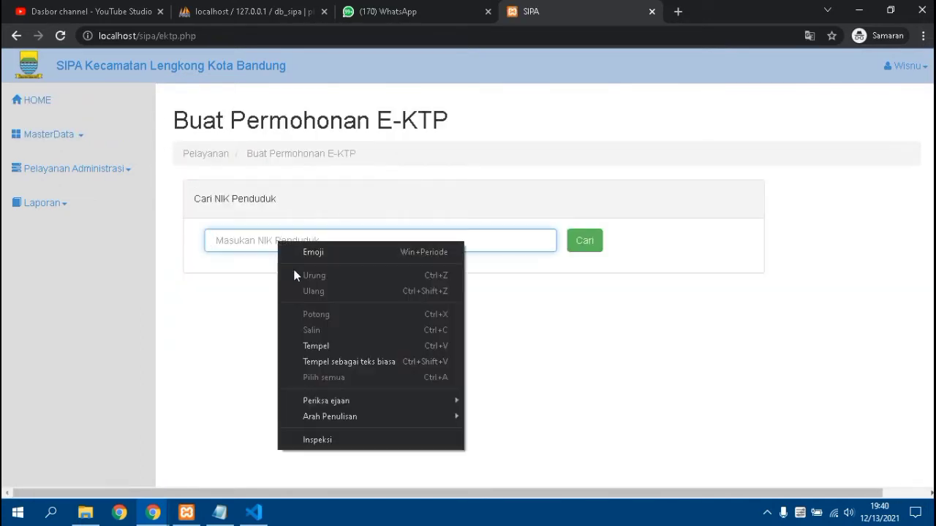
pyautogui.click(315, 346)
pyautogui.click(574, 248)
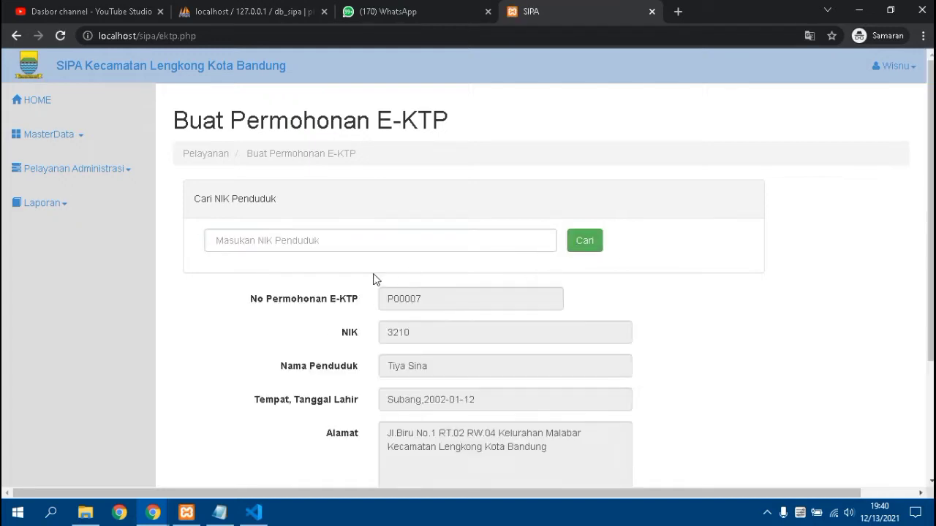
# - Review the request type list without choosing one, then return to the home dashboard
pyautogui.scroll(-2, 279, 284)
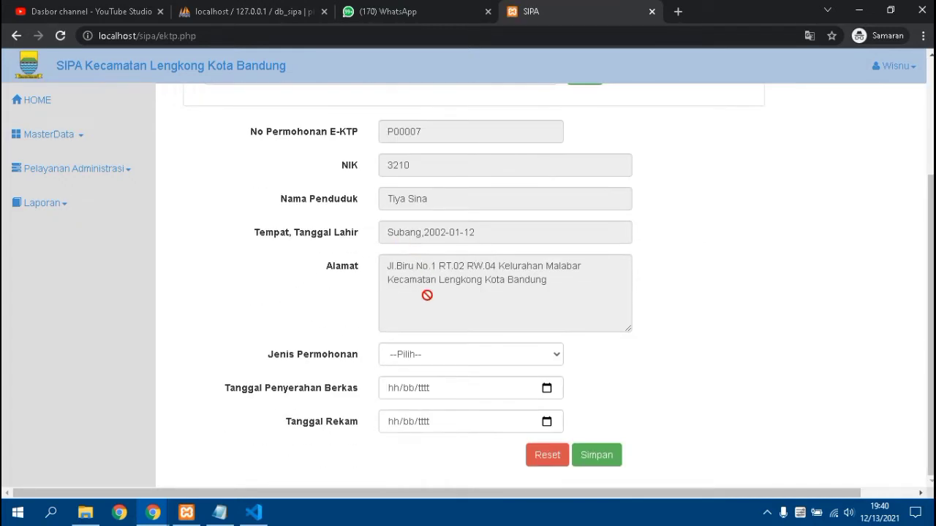
pyautogui.click(422, 358)
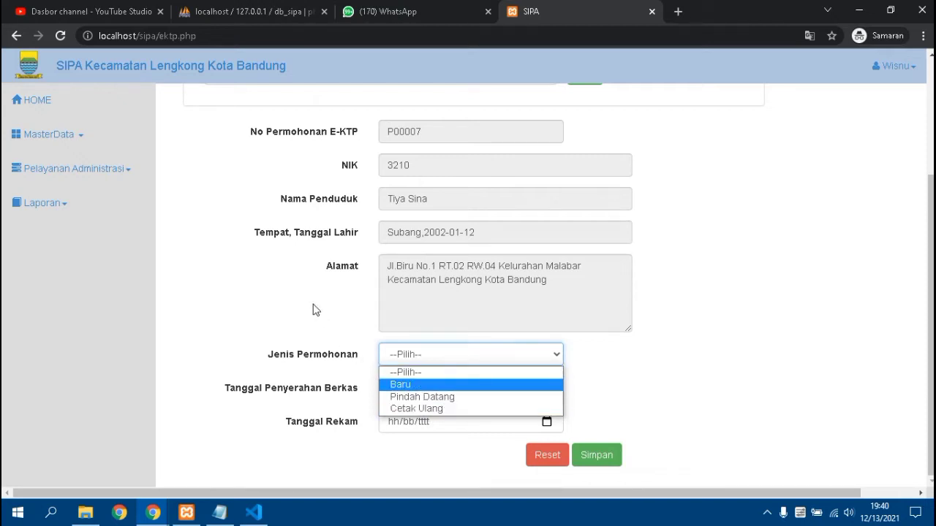
pyautogui.click(375, 353)
pyautogui.scroll(2, 306, 295)
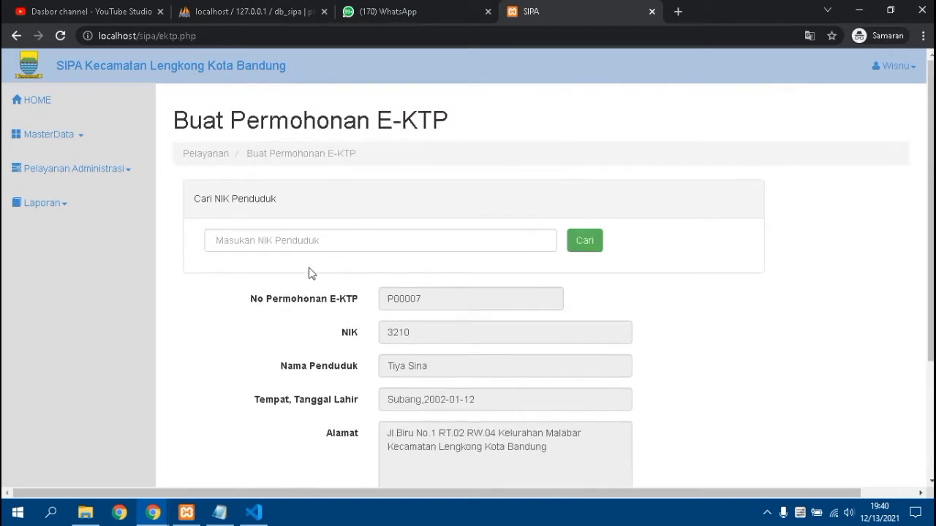
pyautogui.click(63, 105)
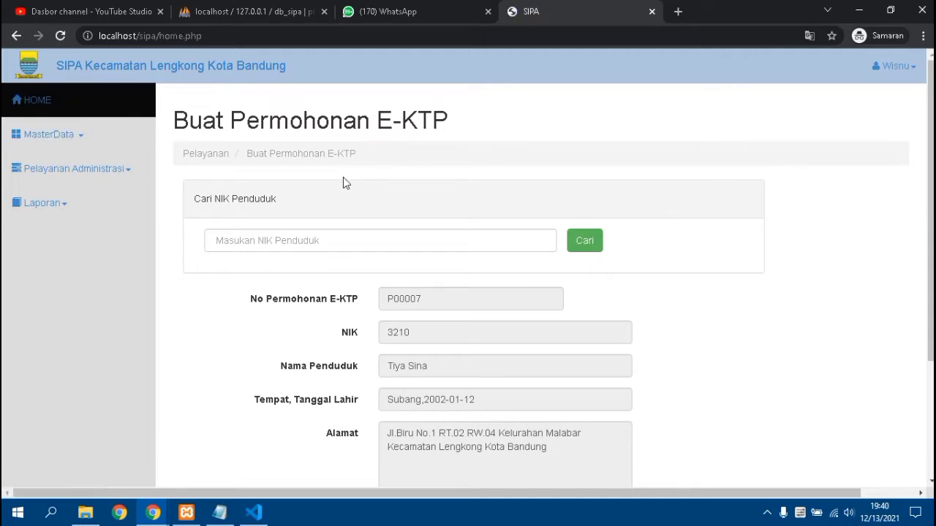
# - Open the Kartu Keluarga request form and search resident NIK 3210
pyautogui.click(412, 345)
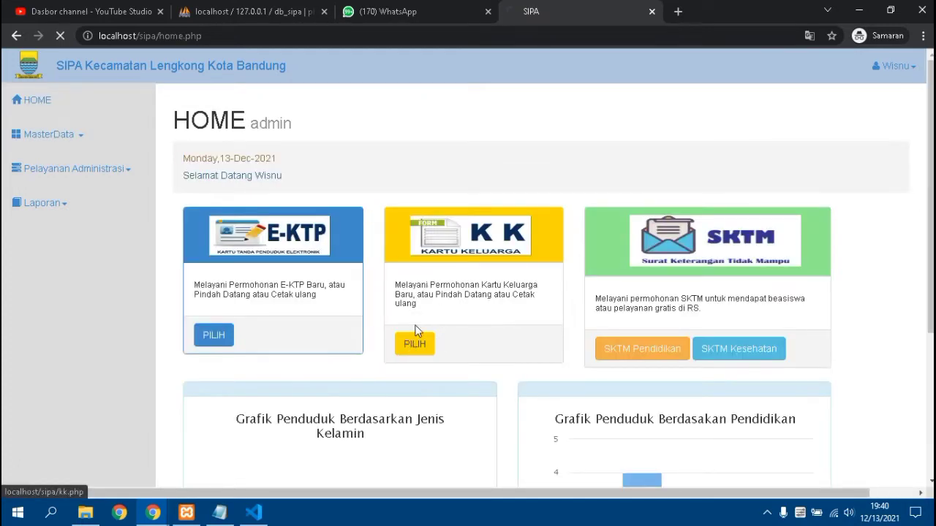
pyautogui.rightClick(336, 236)
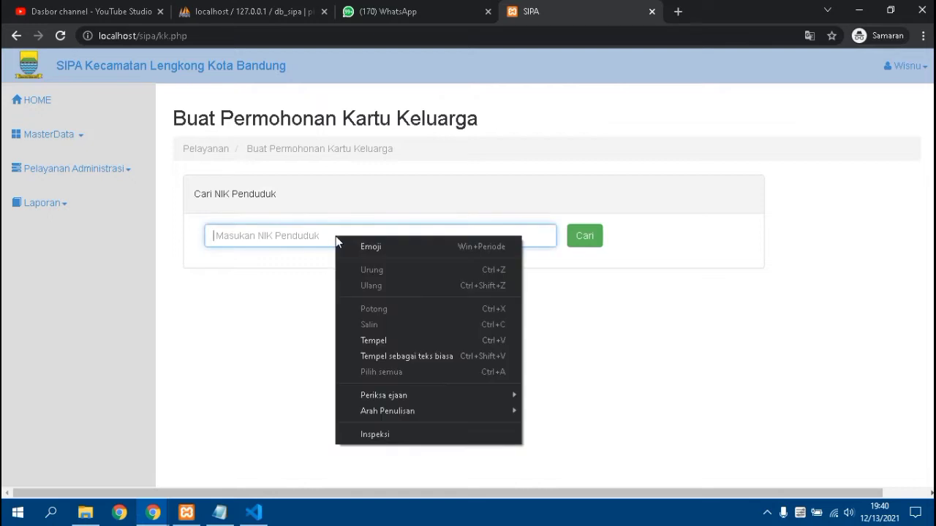
pyautogui.click(391, 340)
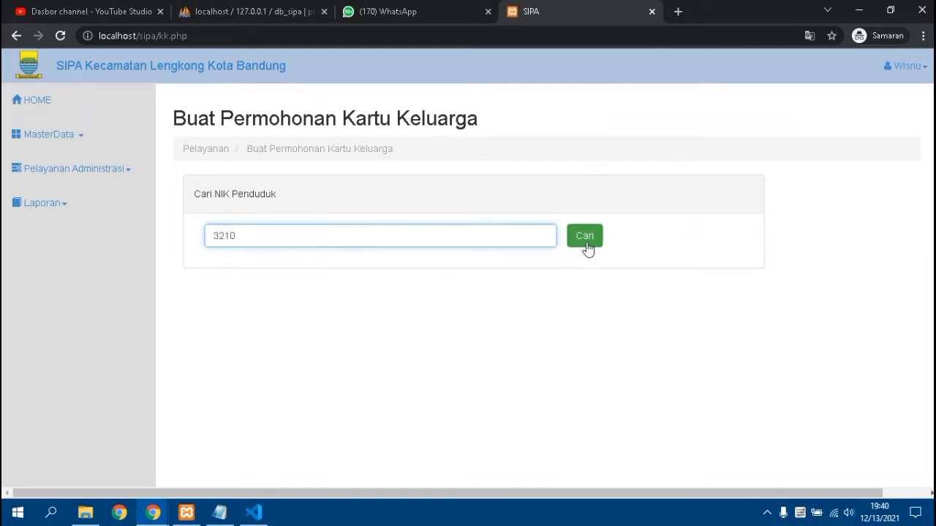
pyautogui.click(587, 244)
# - Check the Jenis Permohonan options on request K00007 without selecting one
pyautogui.scroll(-1, 489, 350)
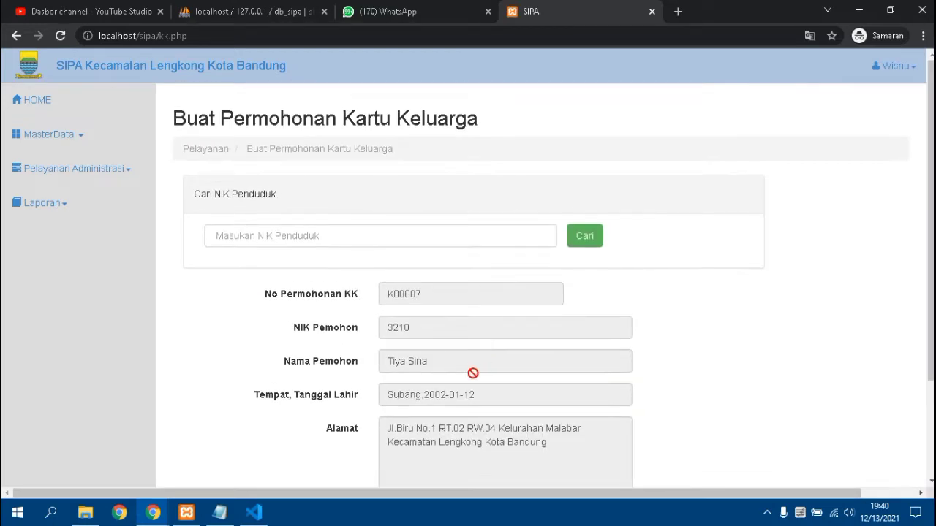
pyautogui.scroll(-2, 468, 377)
pyautogui.click(441, 392)
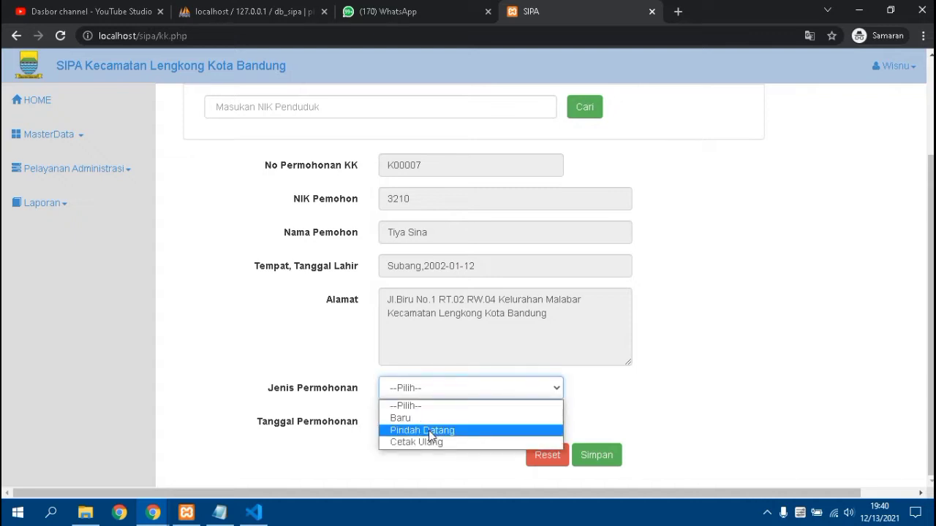
pyautogui.click(365, 354)
pyautogui.scroll(2, 438, 329)
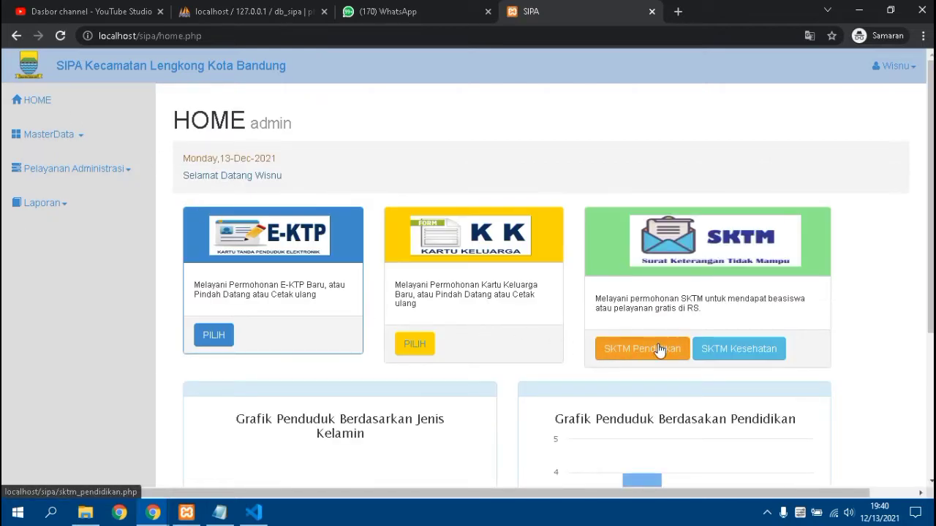
# - Paste NIK 3210 into the SKTM Pendidikan form and search for the resident
pyautogui.click(355, 241)
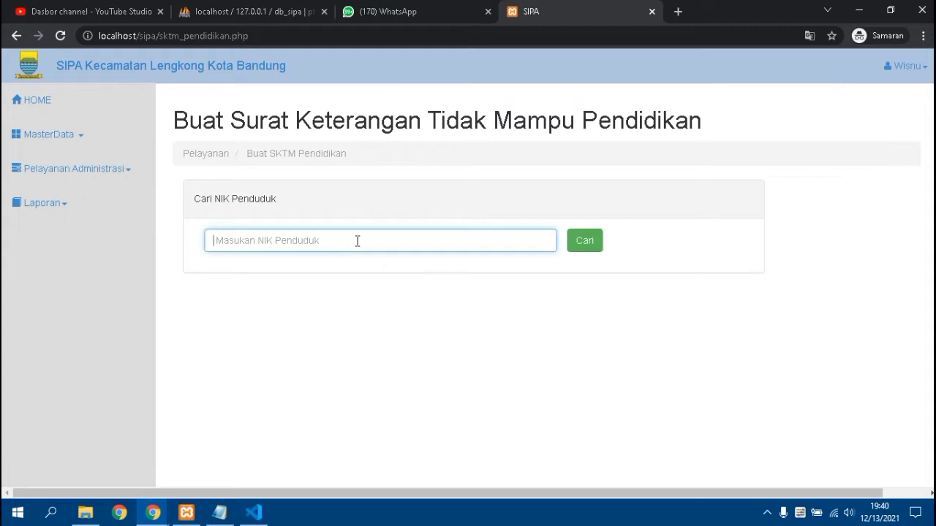
pyautogui.rightClick(355, 241)
pyautogui.click(405, 342)
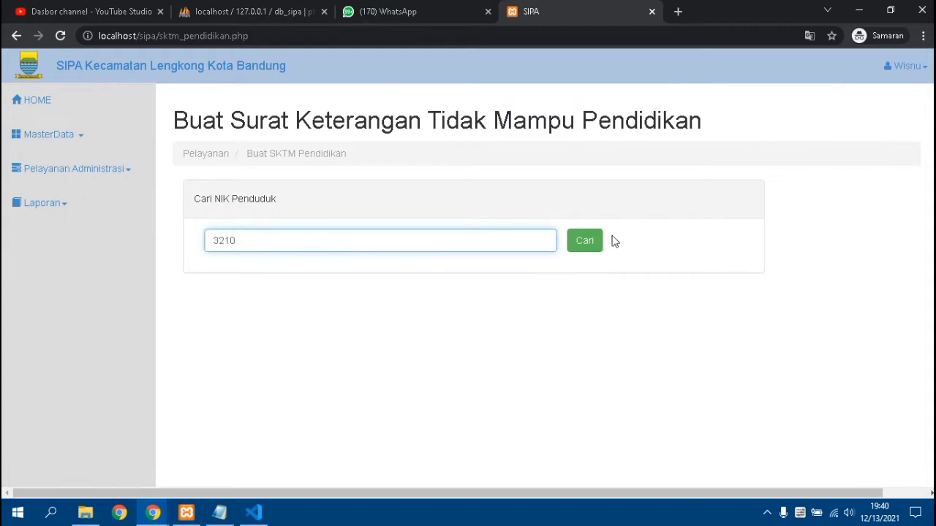
pyautogui.click(584, 241)
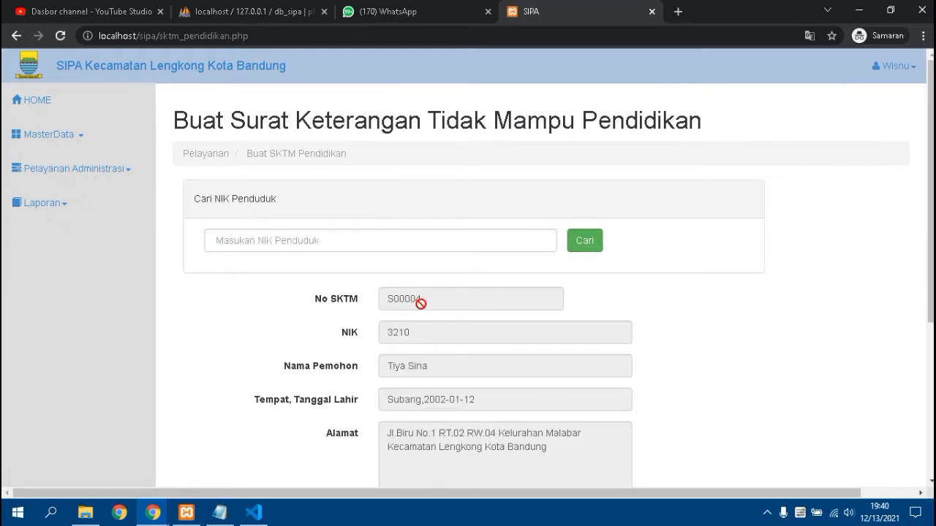
# - Step through the Keterangan, Sekolah Tujuan and Nomor Kartu Keluarga fields
pyautogui.scroll(-3, 409, 322)
pyautogui.scroll(2, 393, 332)
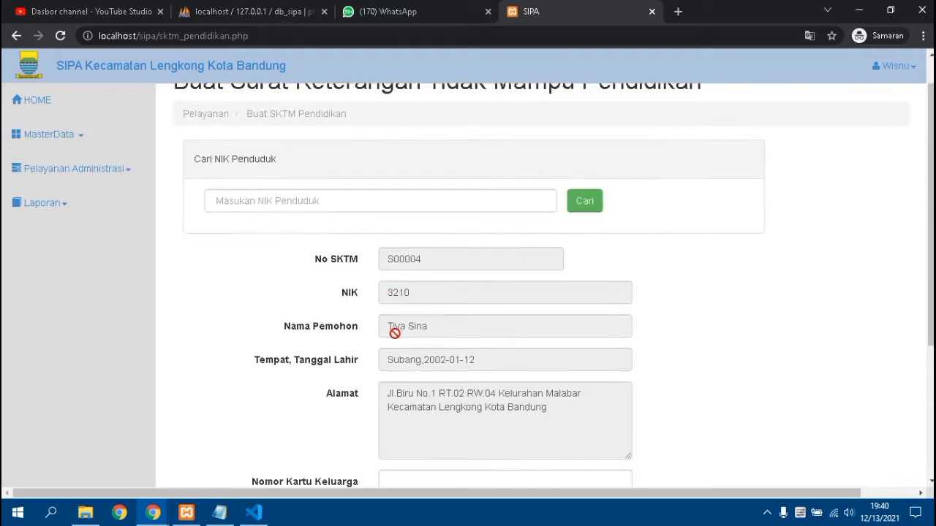
pyautogui.scroll(-3, 392, 351)
pyautogui.click(401, 357)
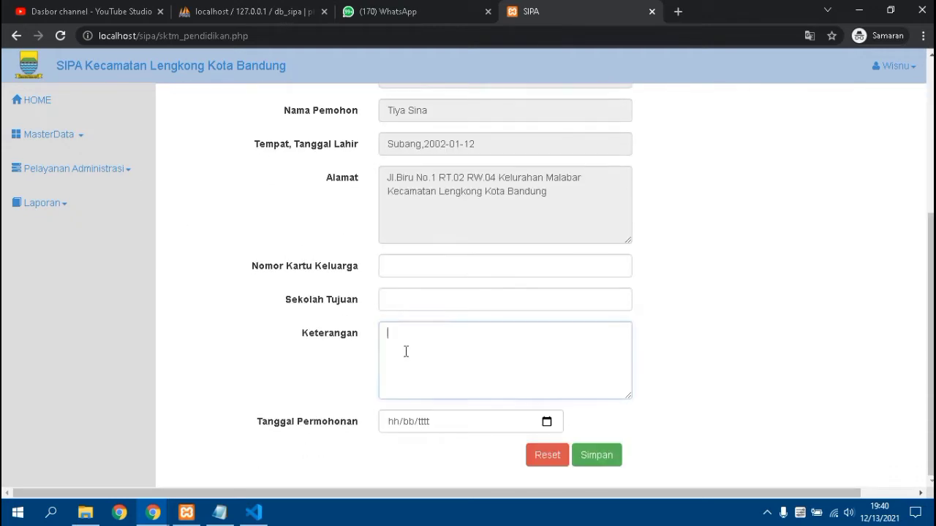
pyautogui.click(420, 304)
pyautogui.click(426, 268)
pyautogui.scroll(3, 228, 231)
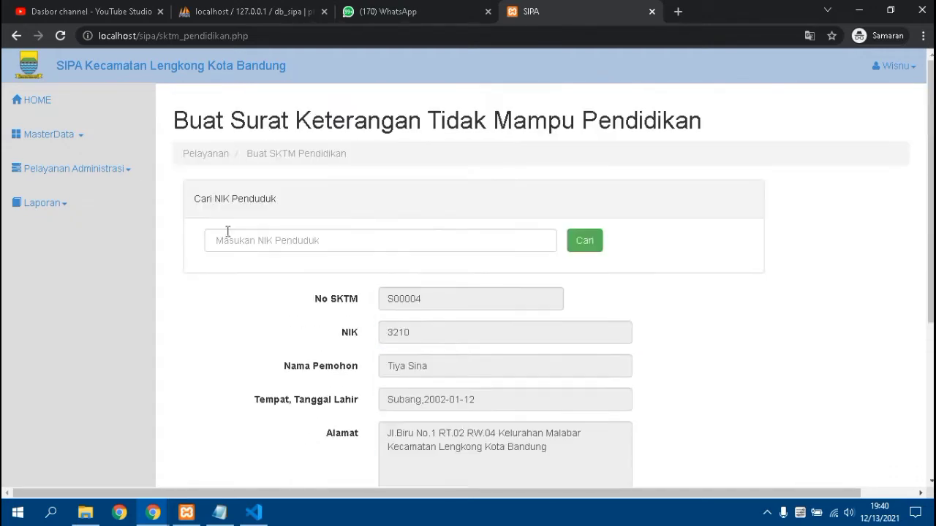
# - Return home and open the SKTM Kesehatan request form
pyautogui.click(73, 137)
pyautogui.click(57, 103)
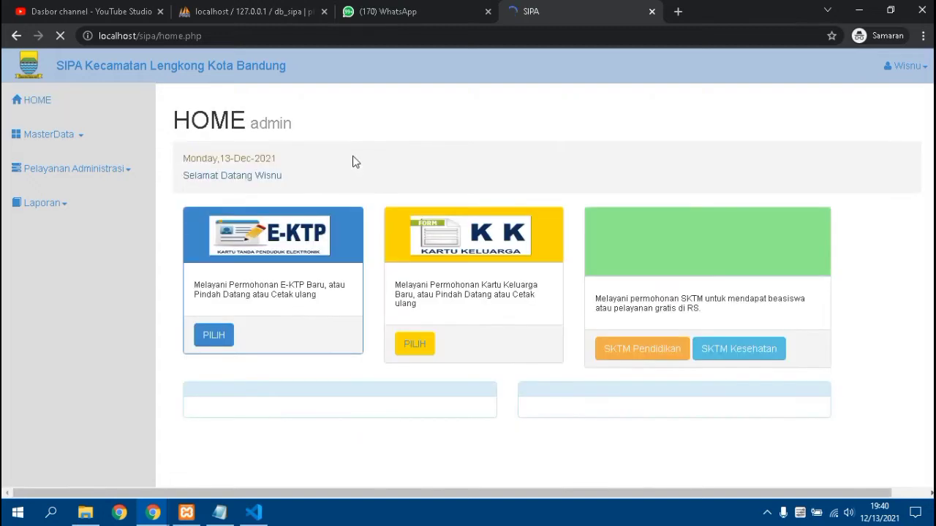
pyautogui.click(724, 349)
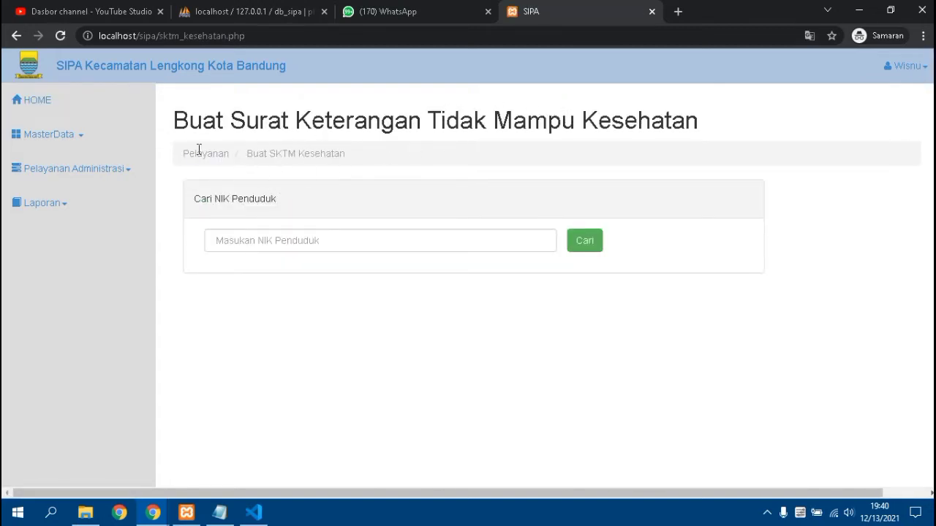
# - View the first staff member's details from MasterData > Staff
pyautogui.click(58, 139)
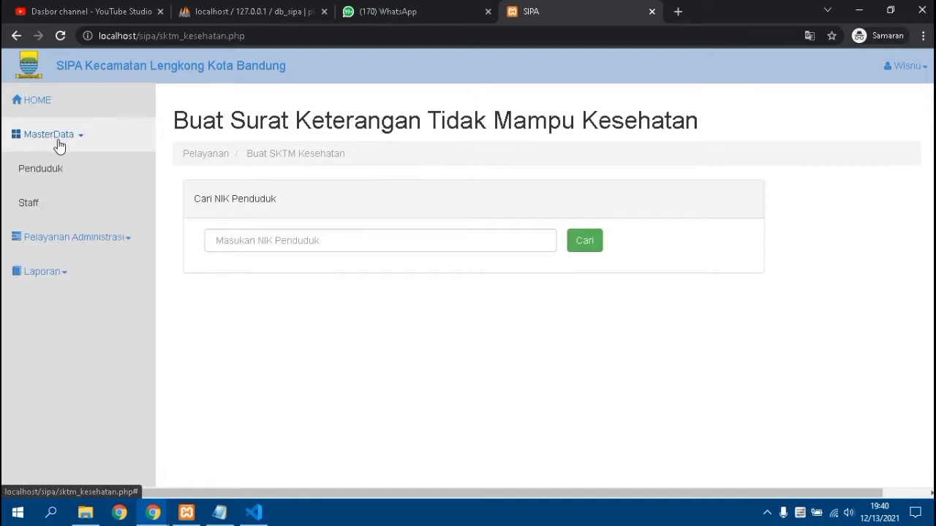
pyautogui.click(53, 203)
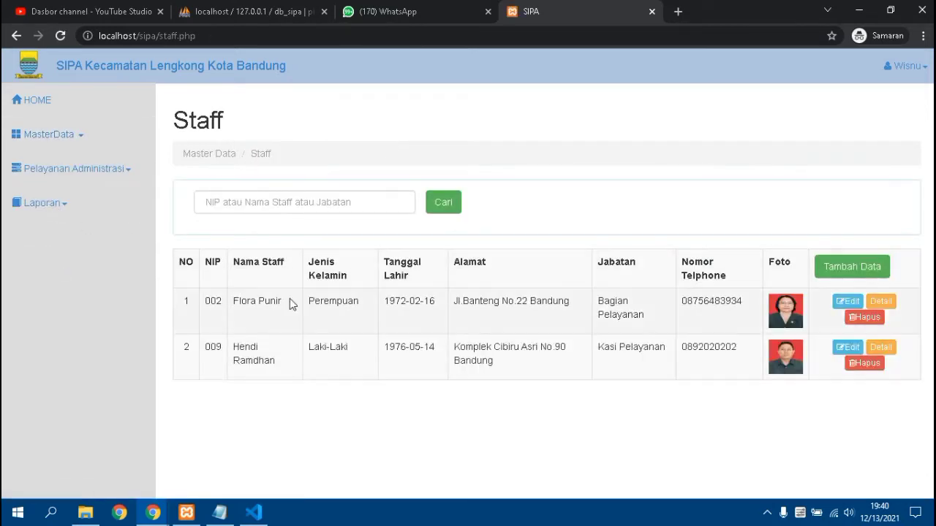
pyautogui.click(875, 307)
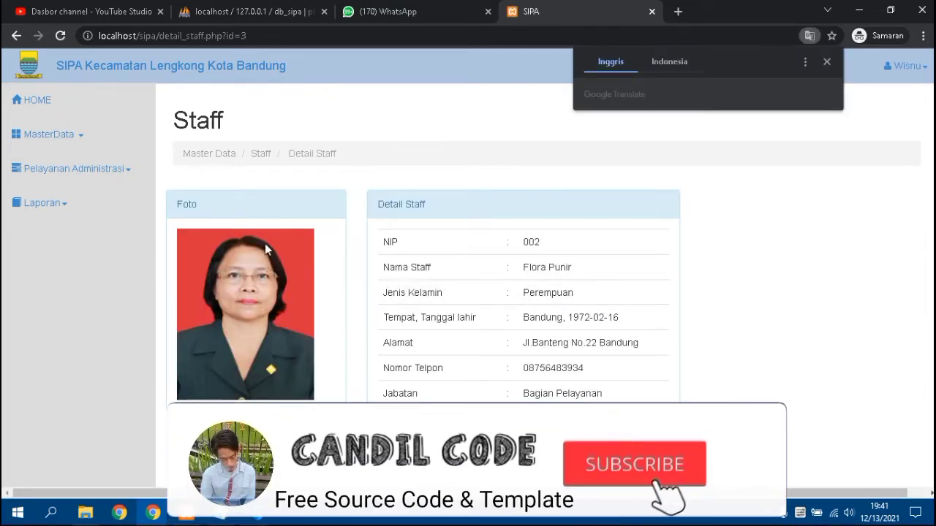
pyautogui.click(53, 168)
# - Print the receipt for E-KTP request P00004, download it as doc.pdf and open it
pyautogui.click(57, 208)
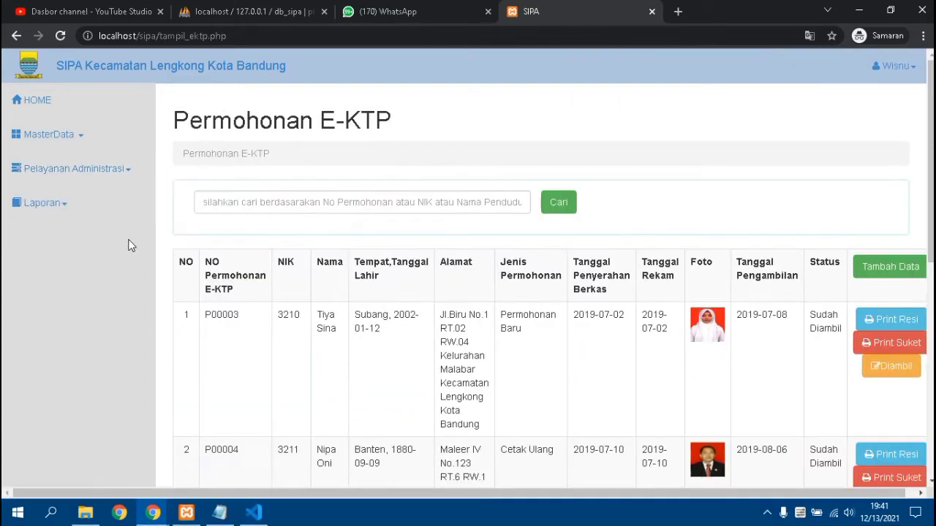
pyautogui.scroll(-3, 278, 252)
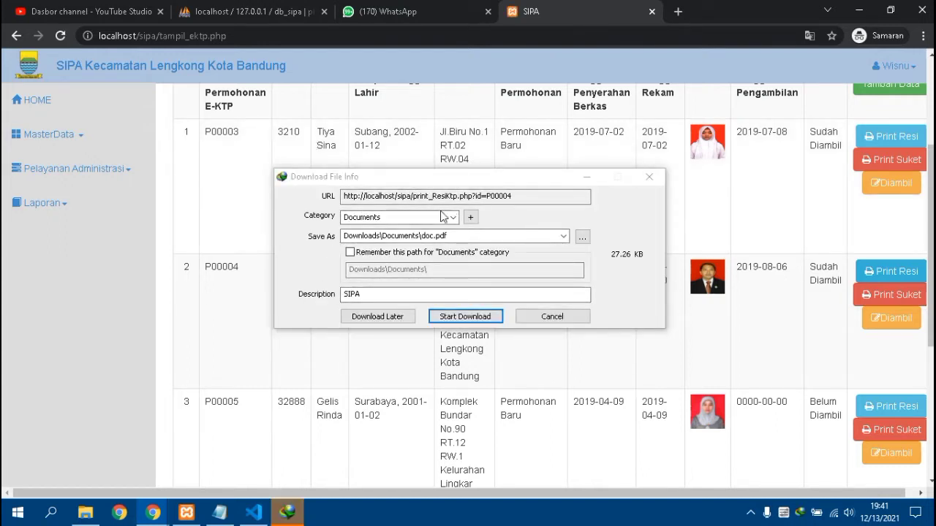
pyautogui.click(453, 320)
pyautogui.click(453, 319)
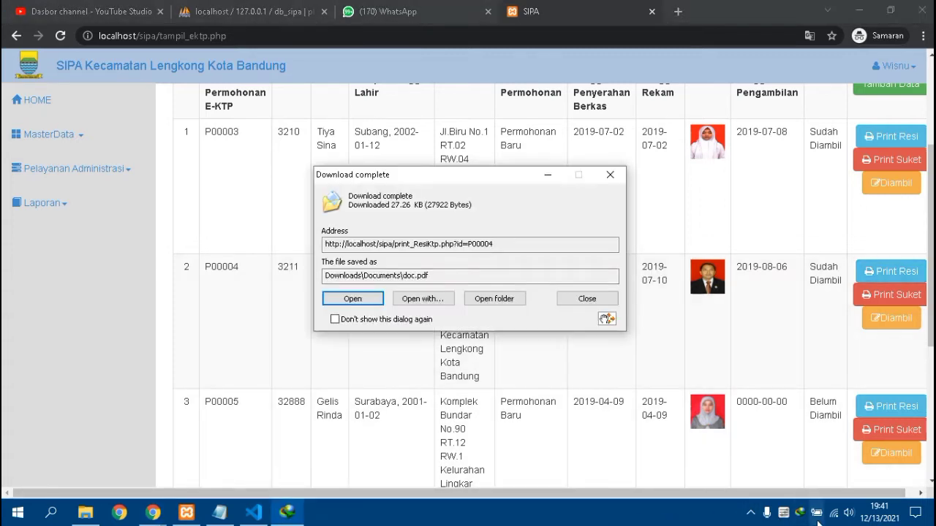
pyautogui.click(361, 300)
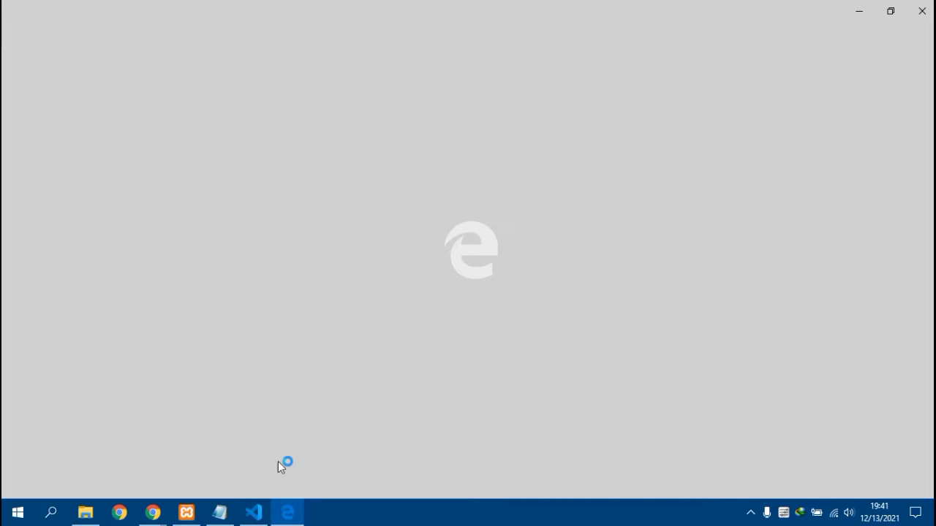
# - Scroll through the one-page P00004 receipt in Edge, then return to SIPA in Chrome
pyautogui.moveTo(285, 517)
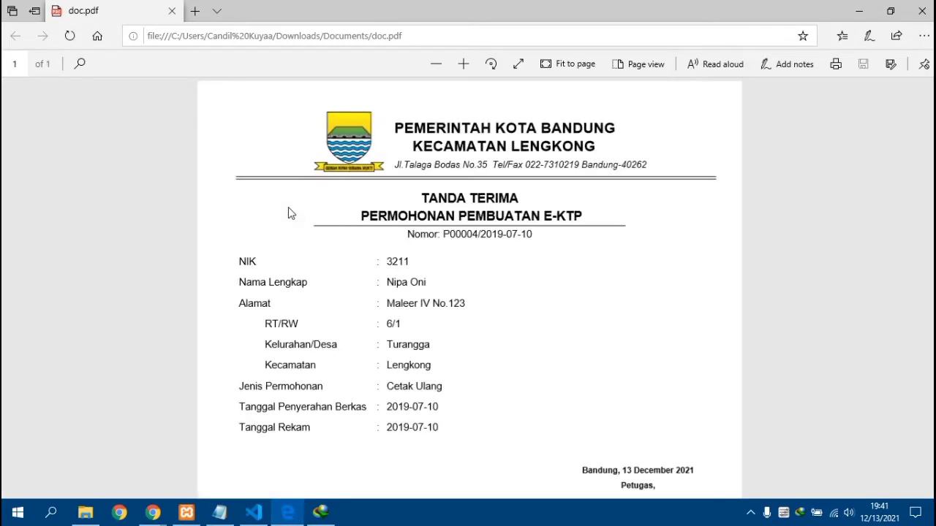
pyautogui.scroll(-5, 288, 209)
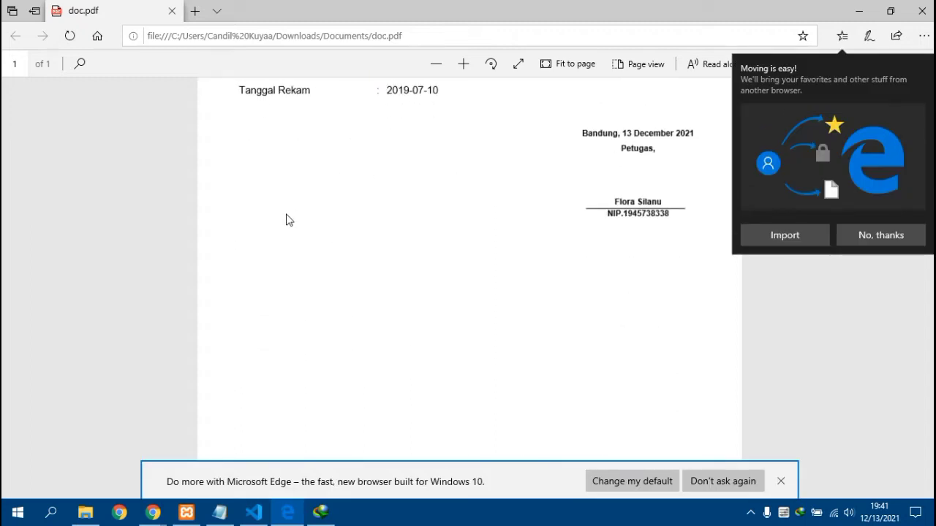
pyautogui.scroll(2, 288, 209)
pyautogui.scroll(3, 288, 220)
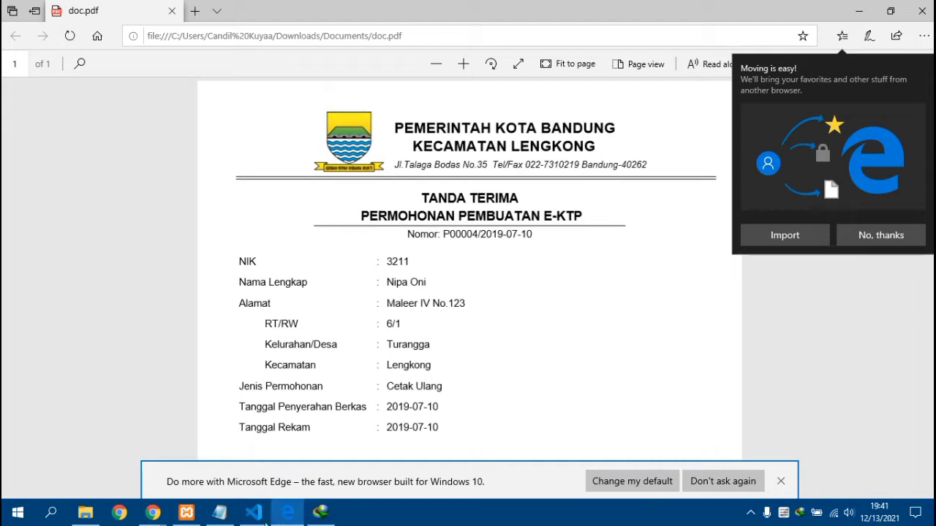
pyautogui.moveTo(149, 519)
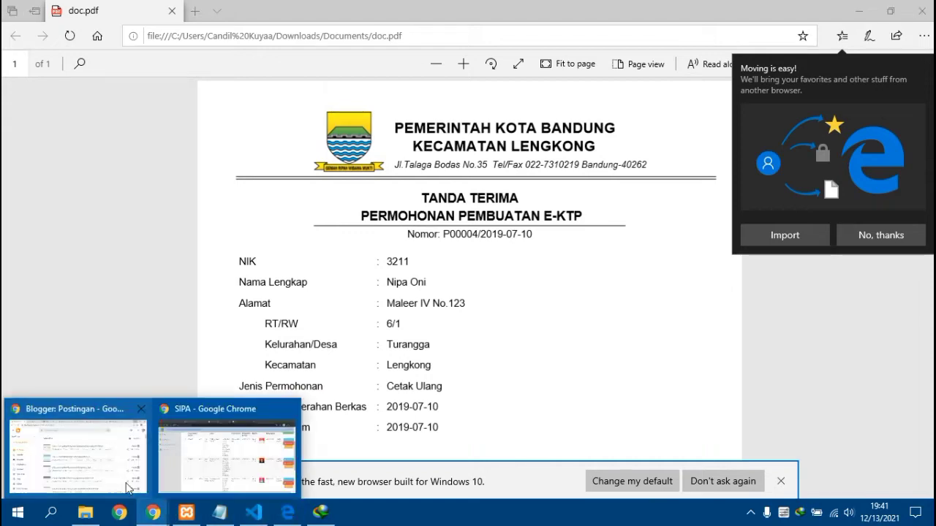
pyautogui.click(196, 465)
# - Browse the Permohonan KK and SKTM Kesehatan request lists, then open the SKTM Pendidikan list
pyautogui.scroll(1, 381, 334)
pyautogui.scroll(3, 380, 333)
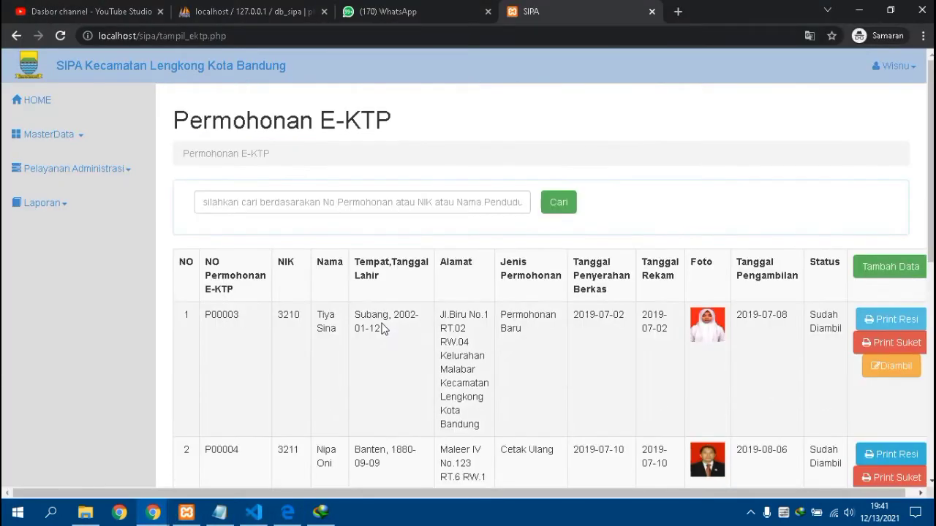
pyautogui.click(109, 182)
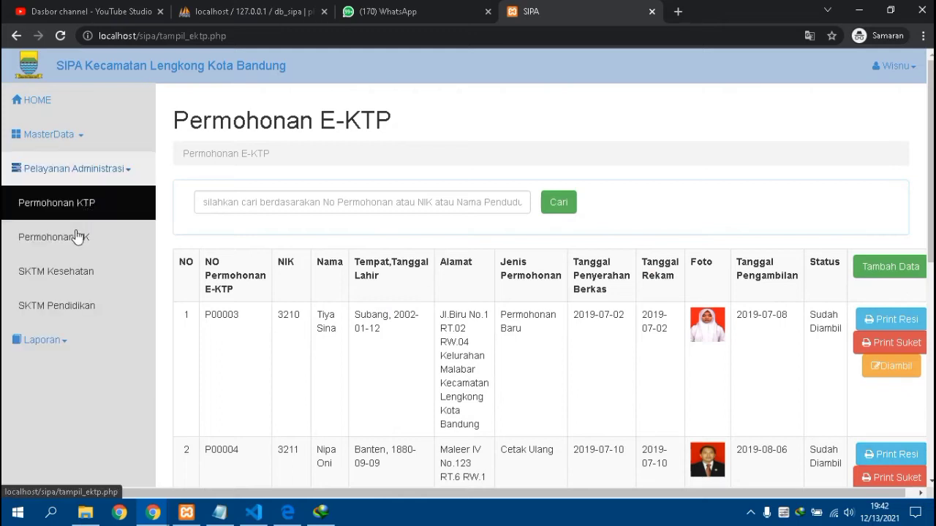
pyautogui.click(77, 237)
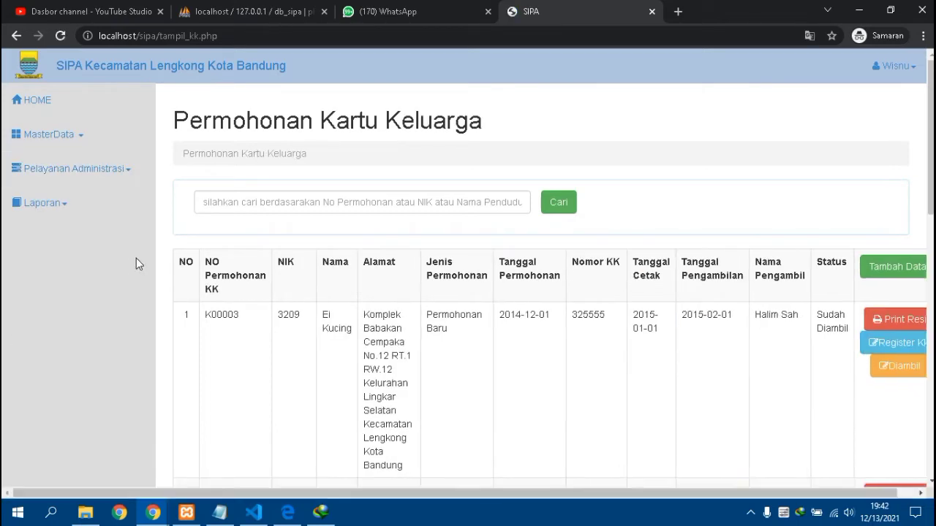
pyautogui.click(78, 173)
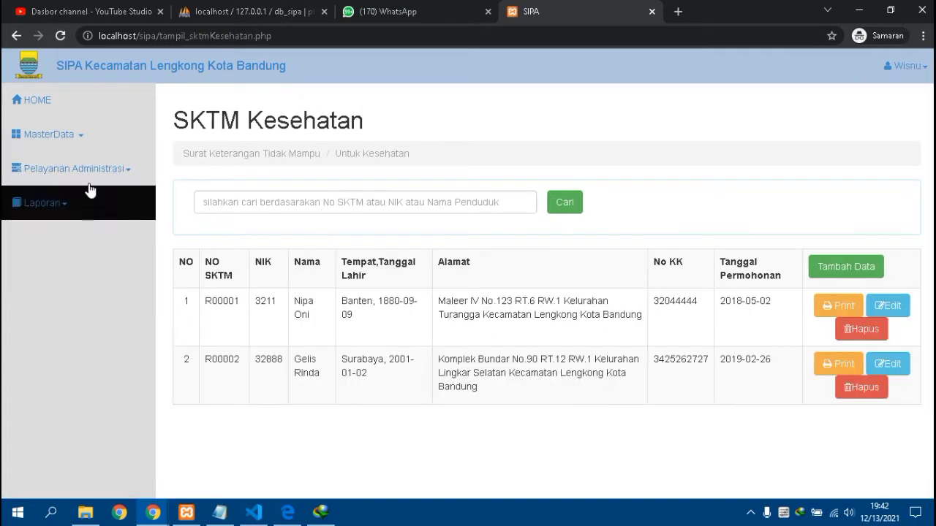
pyautogui.click(92, 176)
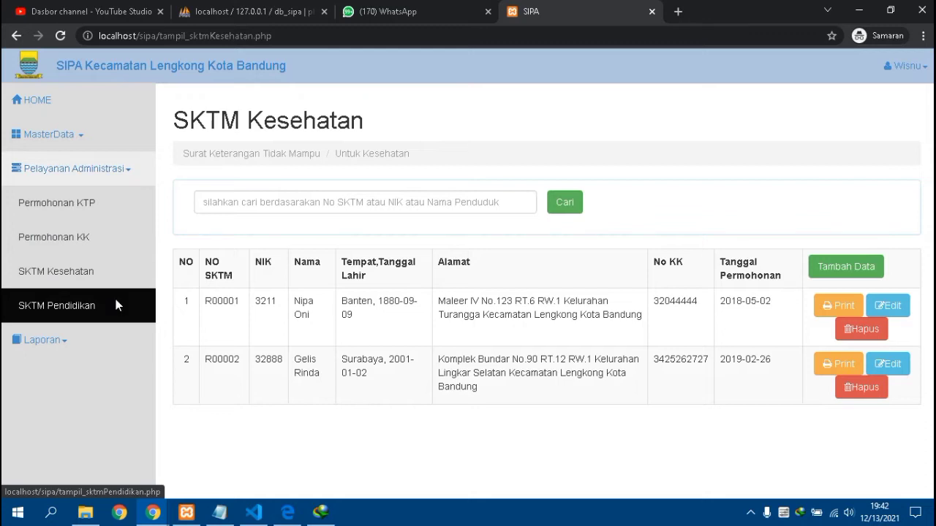
pyautogui.click(116, 301)
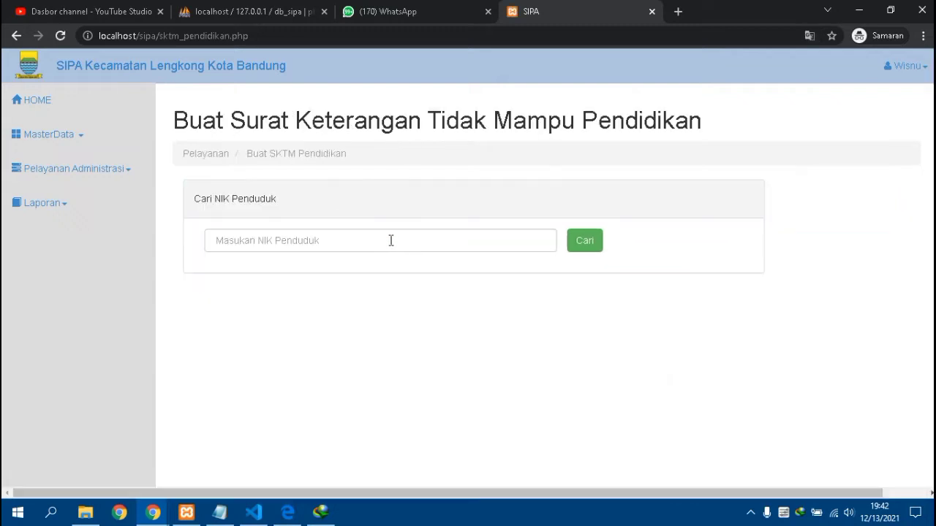
# - Open the Laporan Penduduk report page and apply the NIK/Nama filter type
pyautogui.click(80, 203)
pyautogui.click(111, 254)
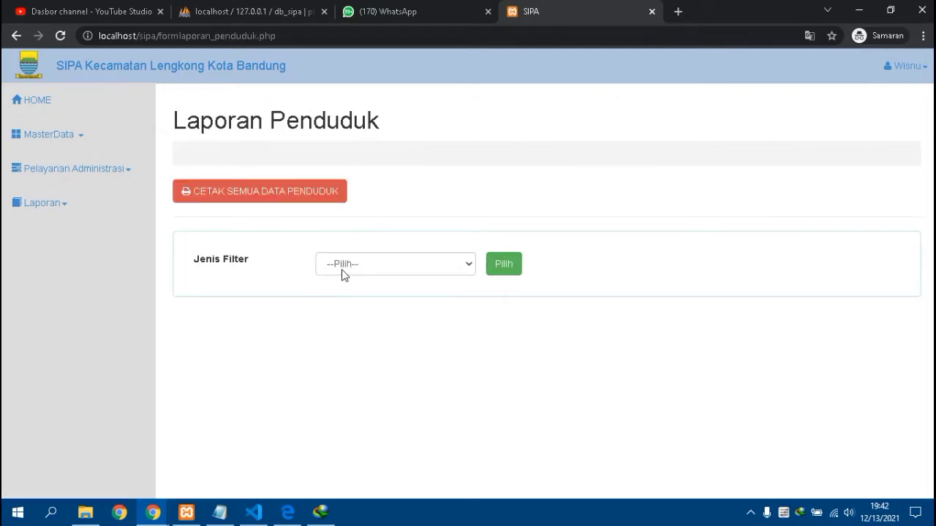
pyautogui.click(343, 271)
pyautogui.click(364, 297)
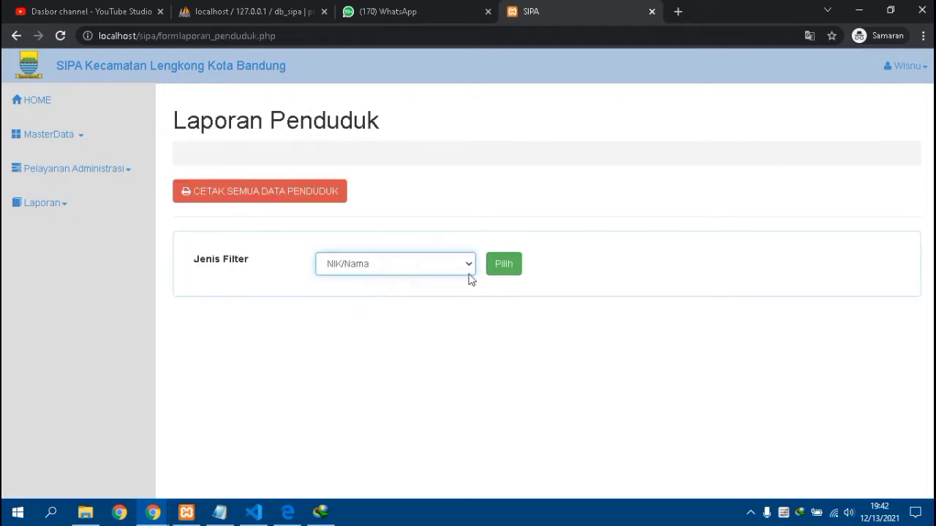
pyautogui.click(513, 268)
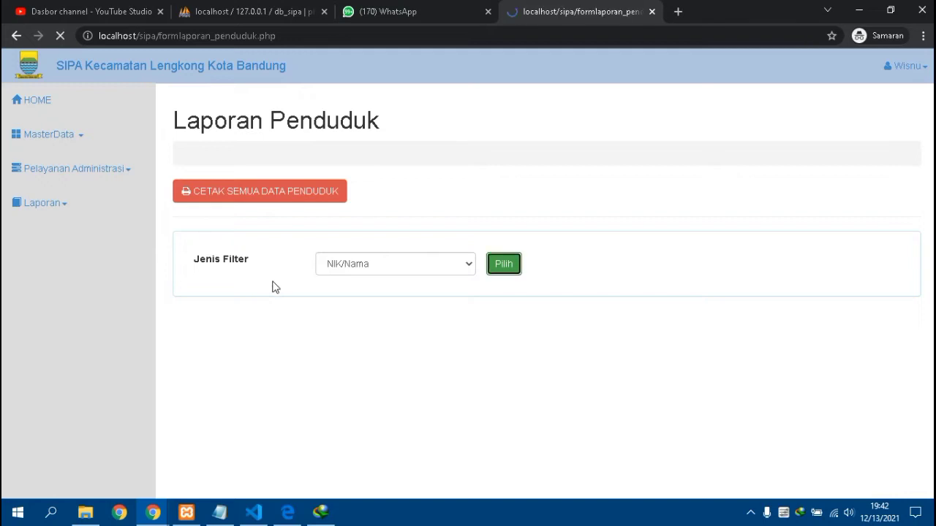
# - Paste NIK 3210 into the filter and print the resident report with Cetak
pyautogui.click(354, 272)
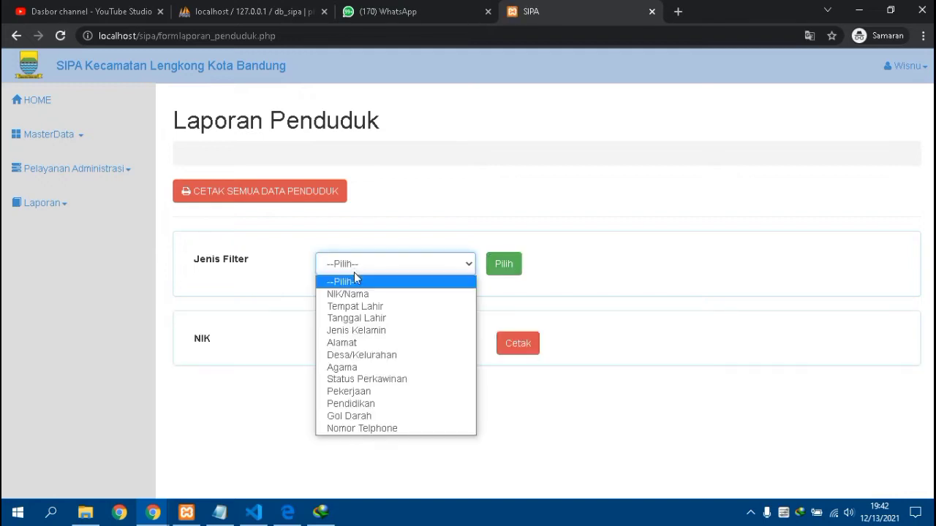
pyautogui.press('Escape')
pyautogui.click(339, 335)
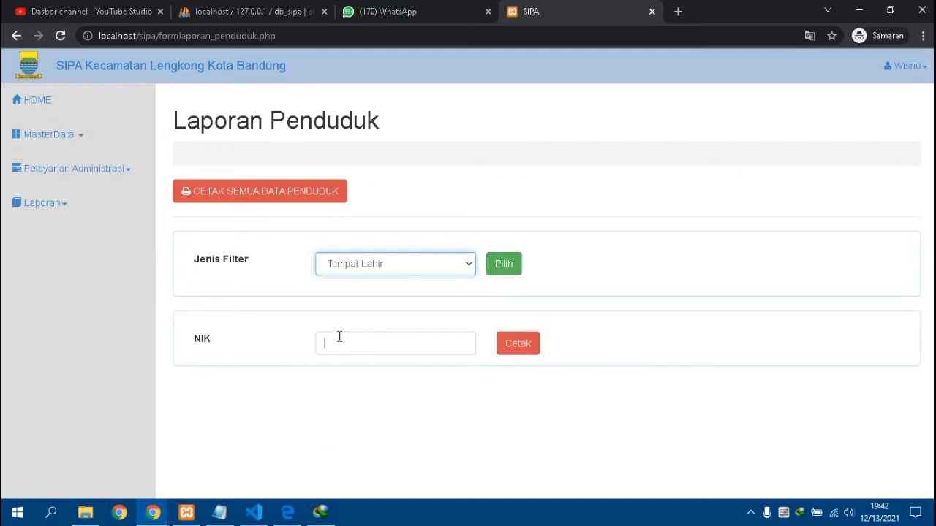
pyautogui.rightClick(341, 342)
pyautogui.click(384, 238)
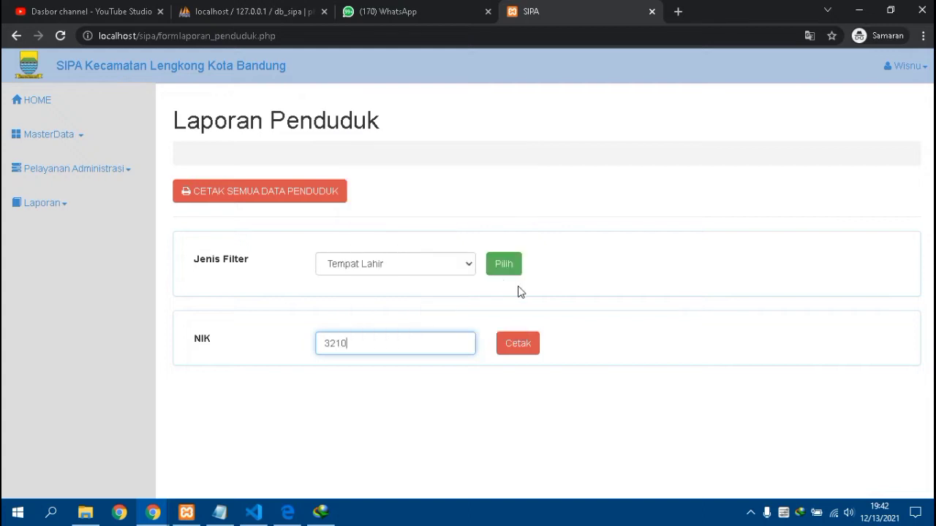
pyautogui.click(526, 343)
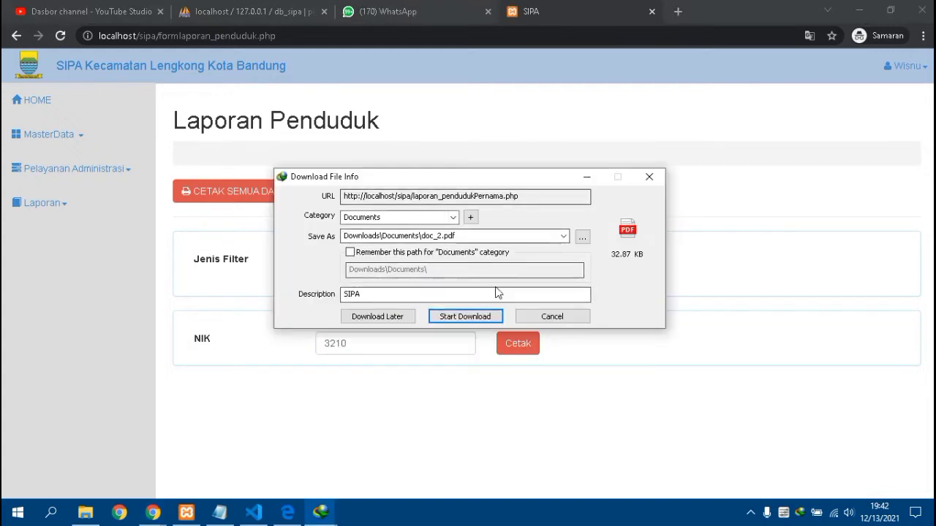
# - Cancel the report download, dismiss the message, and open the MasterData Staff list
pyautogui.click(650, 177)
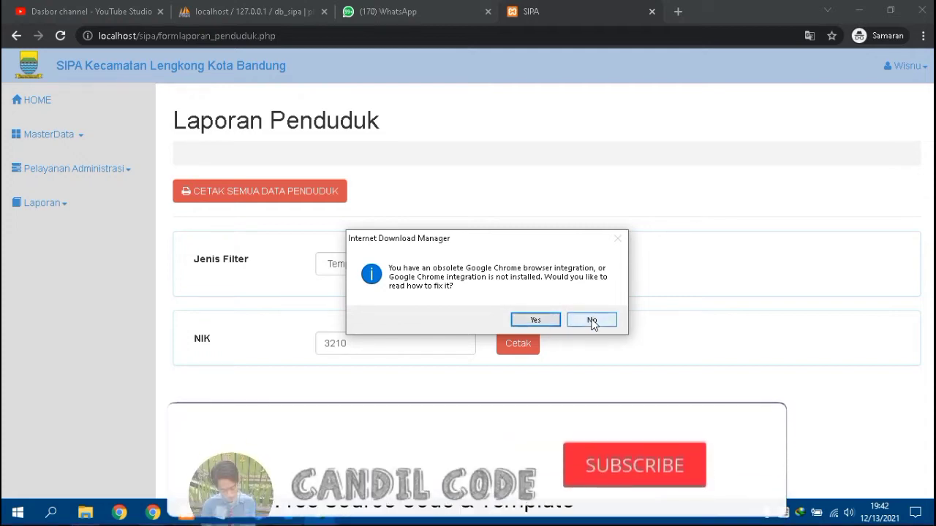
pyautogui.click(541, 317)
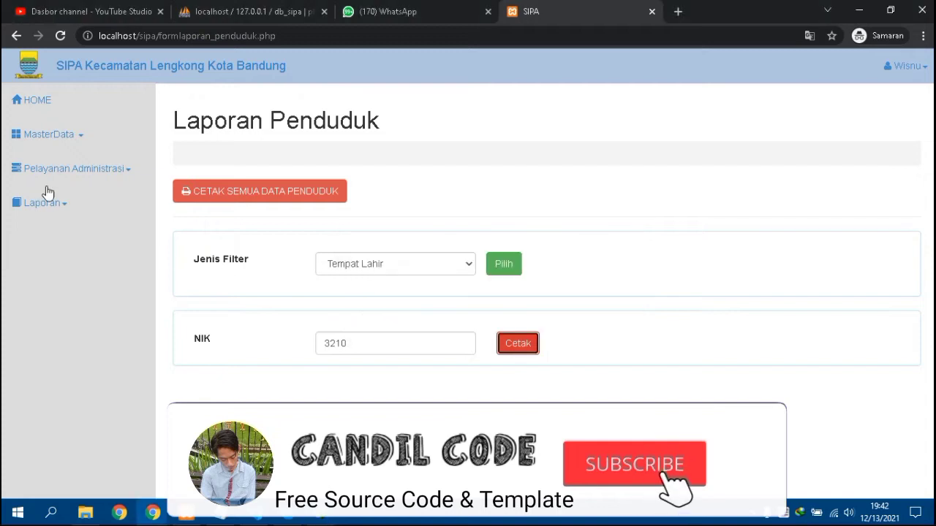
pyautogui.click(51, 133)
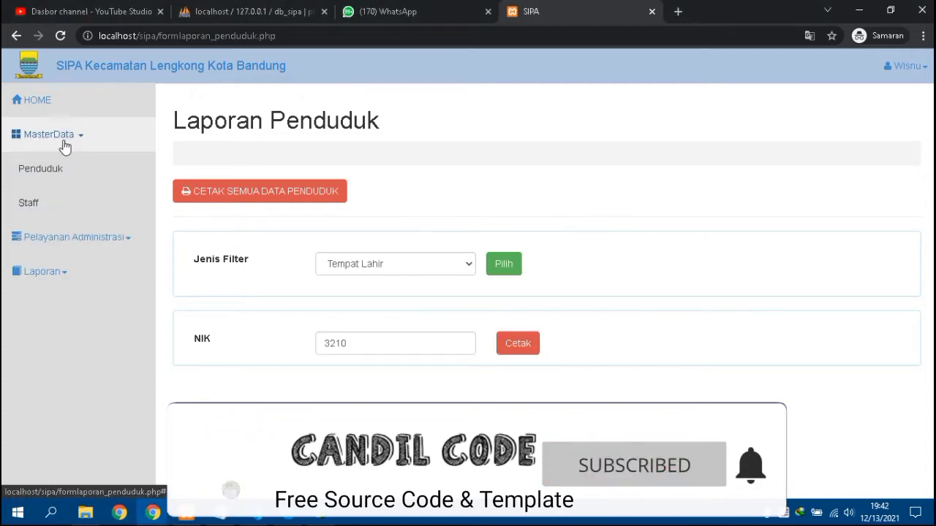
pyautogui.click(62, 212)
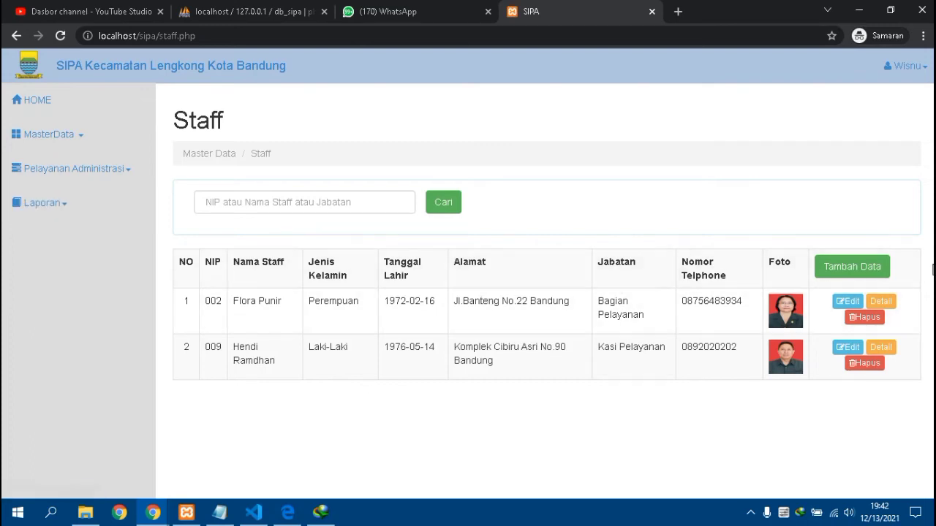
pyautogui.click(845, 301)
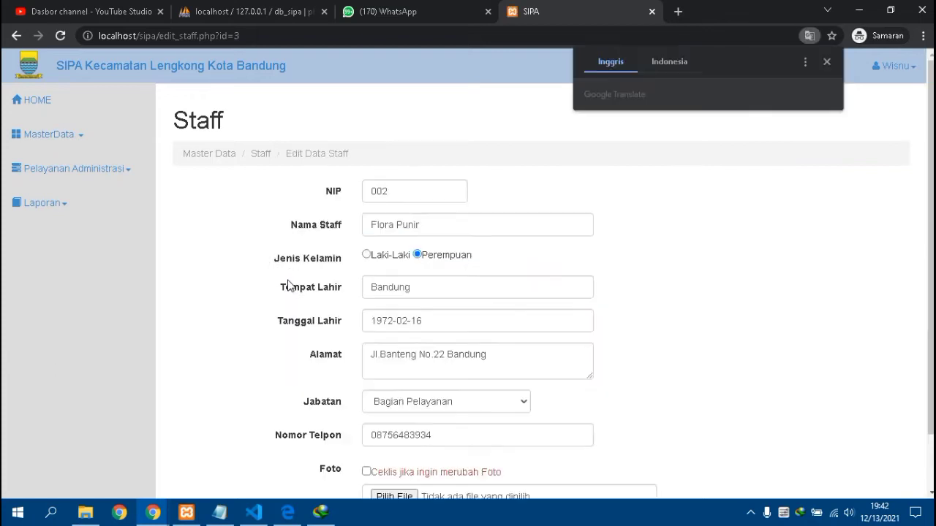
pyautogui.scroll(-1, 288, 286)
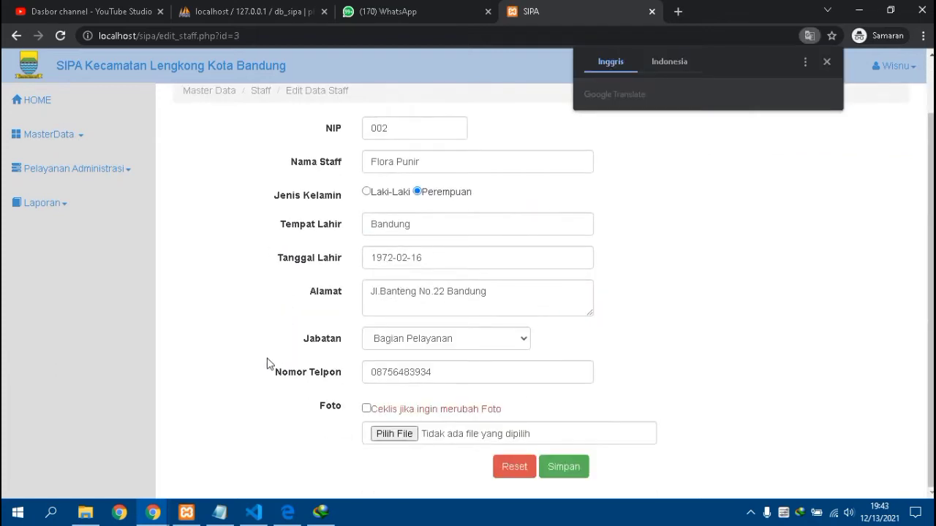
pyautogui.scroll(1, 267, 364)
pyautogui.click(22, 42)
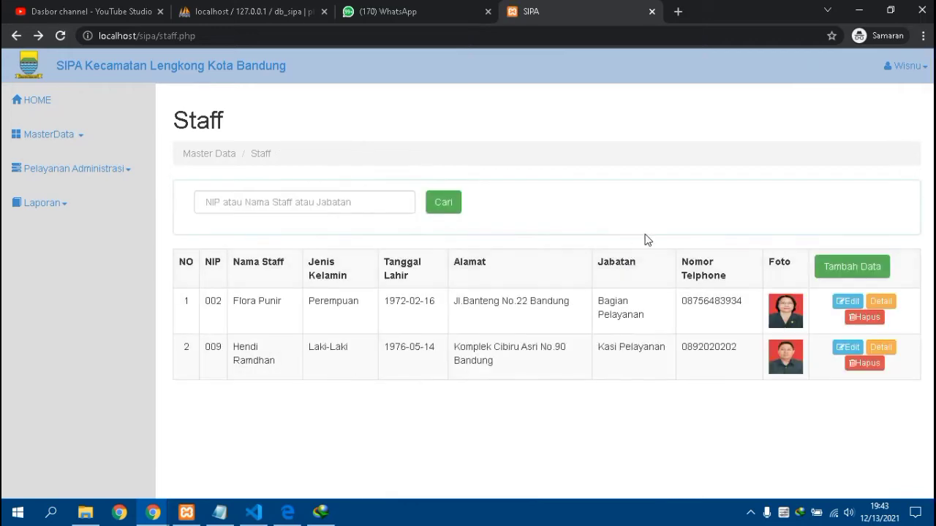
# - Start a new staff entry with Tambah Data and set its Jabatan to Camat
pyautogui.click(852, 266)
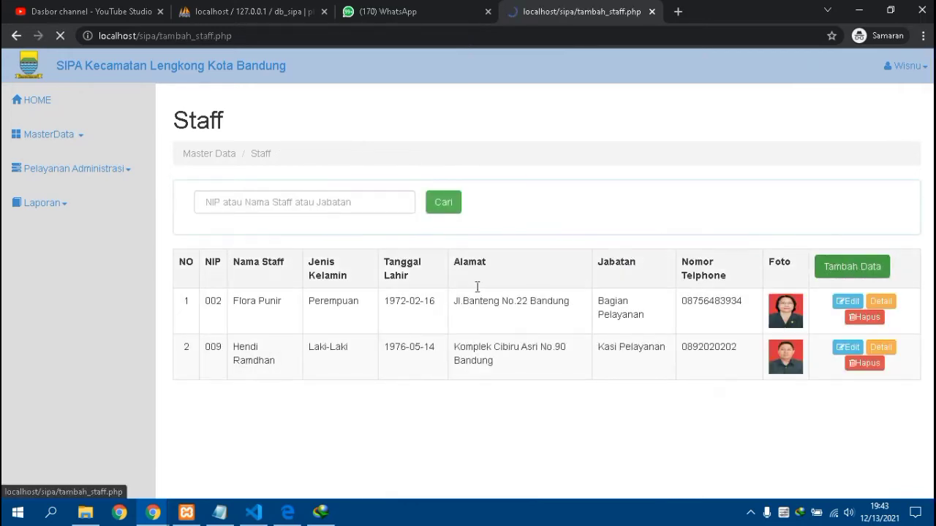
pyautogui.scroll(-2, 476, 286)
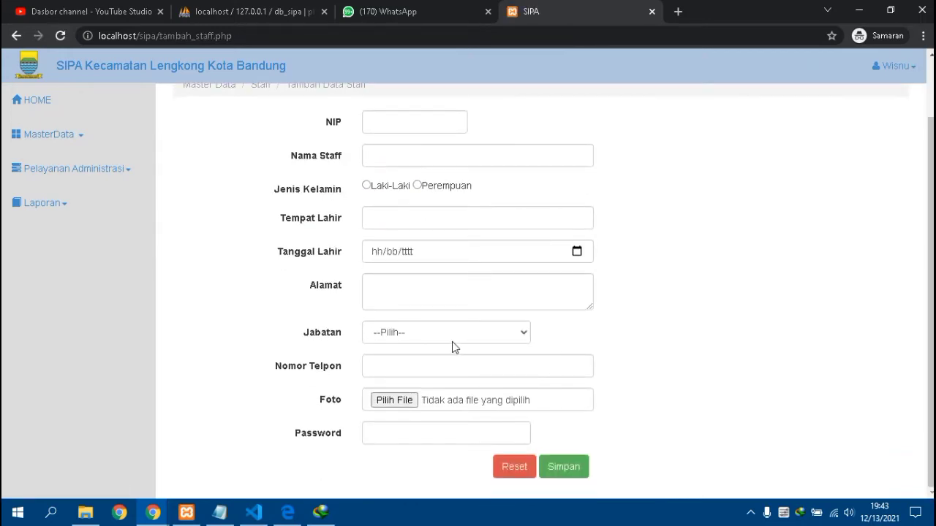
pyautogui.click(452, 341)
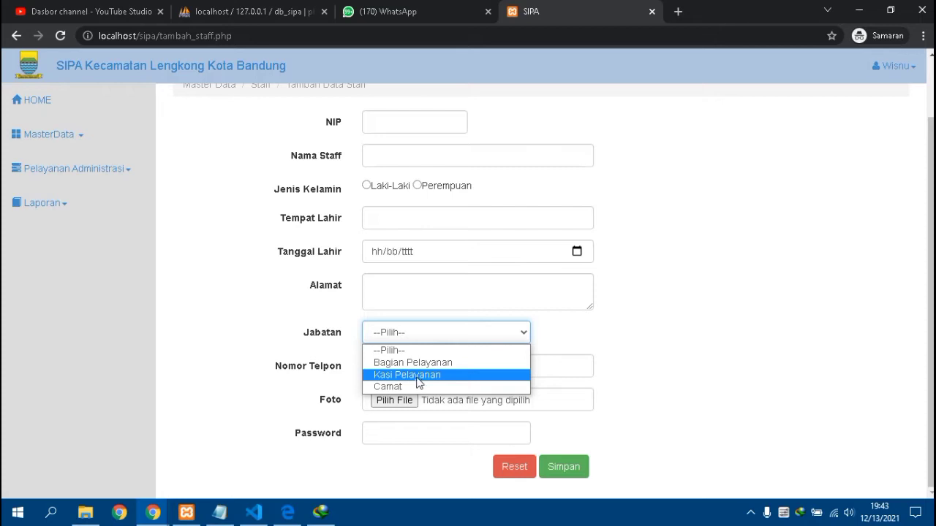
pyautogui.click(417, 386)
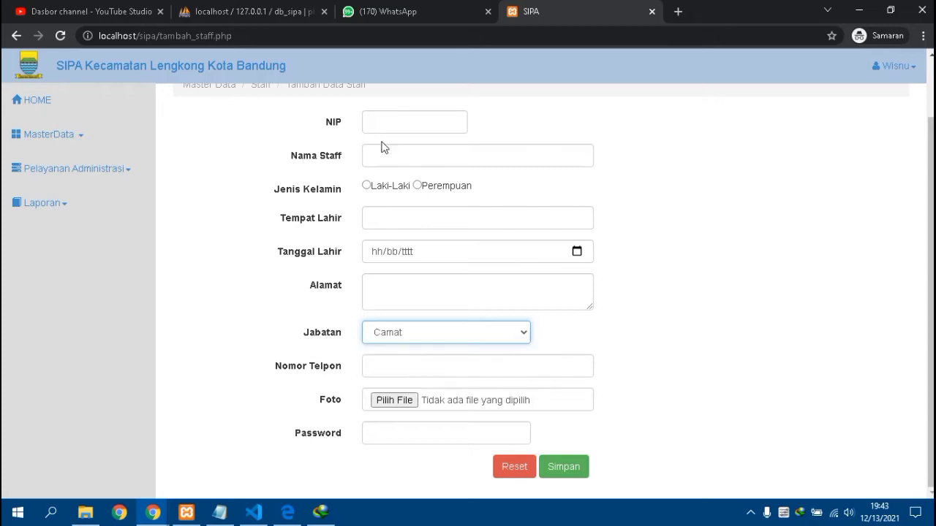
pyautogui.scroll(2, 410, 212)
# - Enter the staff NIP and name, select Laki-Laki, and type birthplace Pagaden
pyautogui.click(412, 195)
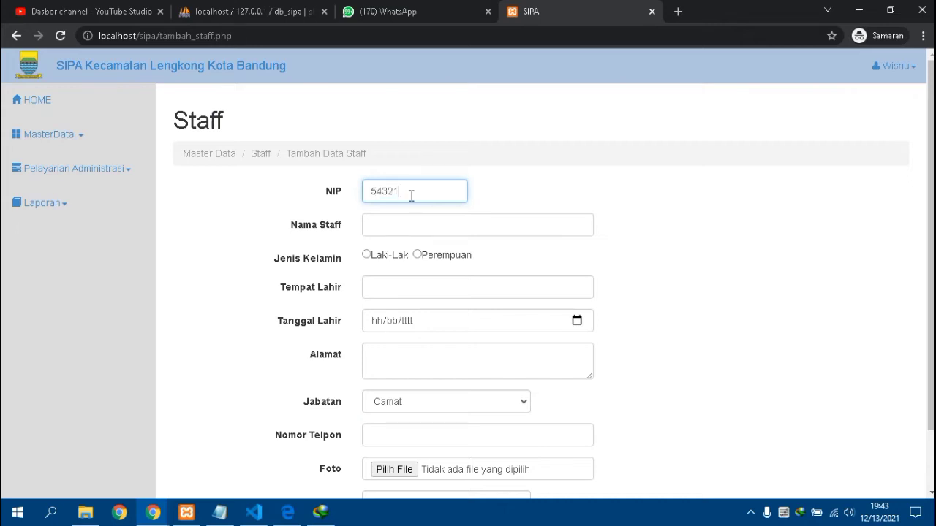
pyautogui.click(432, 226)
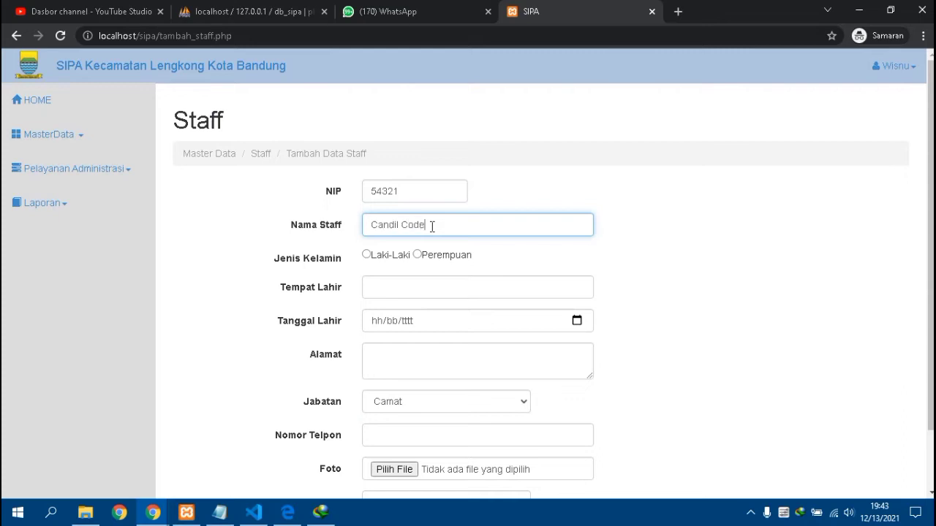
pyautogui.click(366, 254)
pyautogui.click(386, 289)
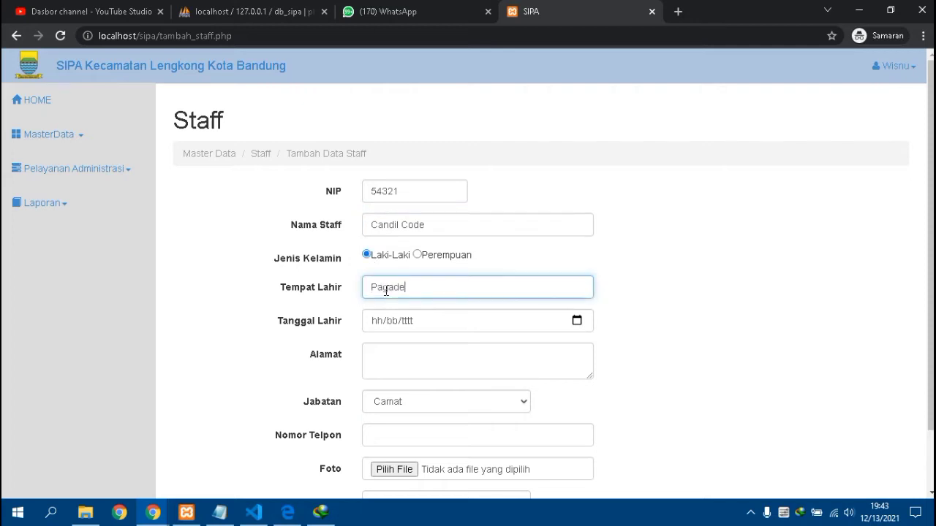
pyautogui.click(576, 321)
# - Pick 8 September 1994 as the Tanggal Lahir in the date picker
pyautogui.click(393, 135)
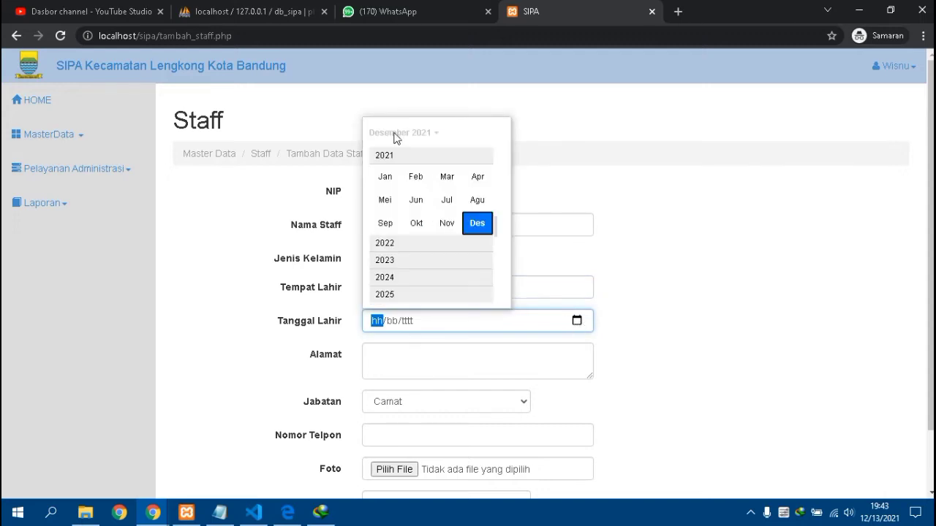
pyautogui.scroll(4, 400, 166)
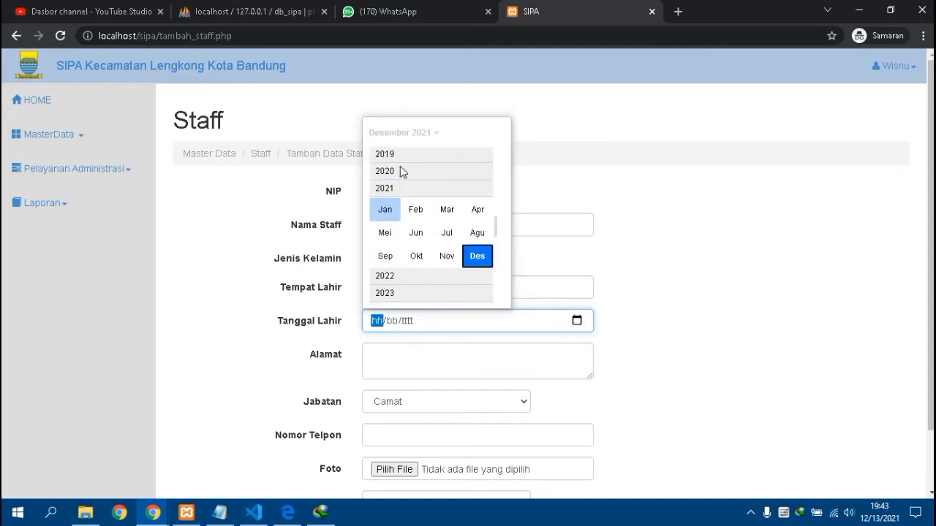
pyautogui.scroll(1, 400, 171)
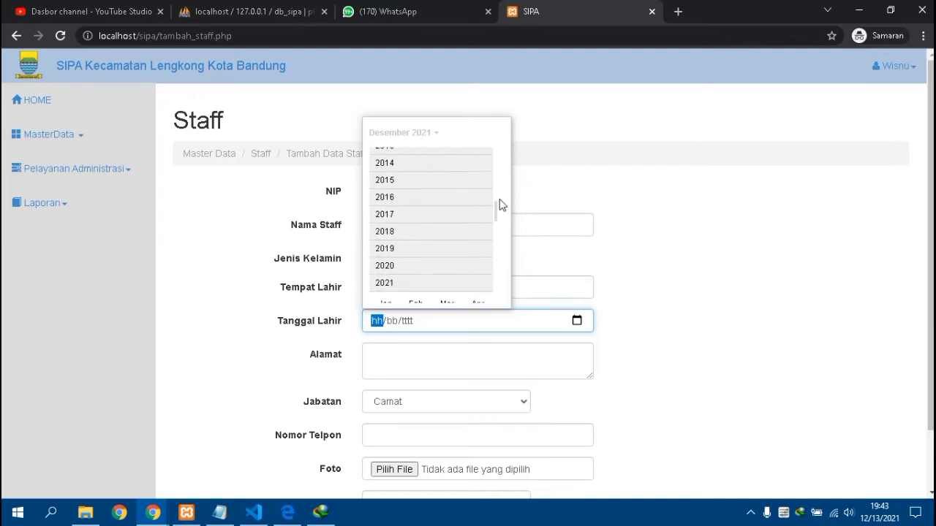
pyautogui.scroll(10, 490, 168)
pyautogui.scroll(1, 443, 253)
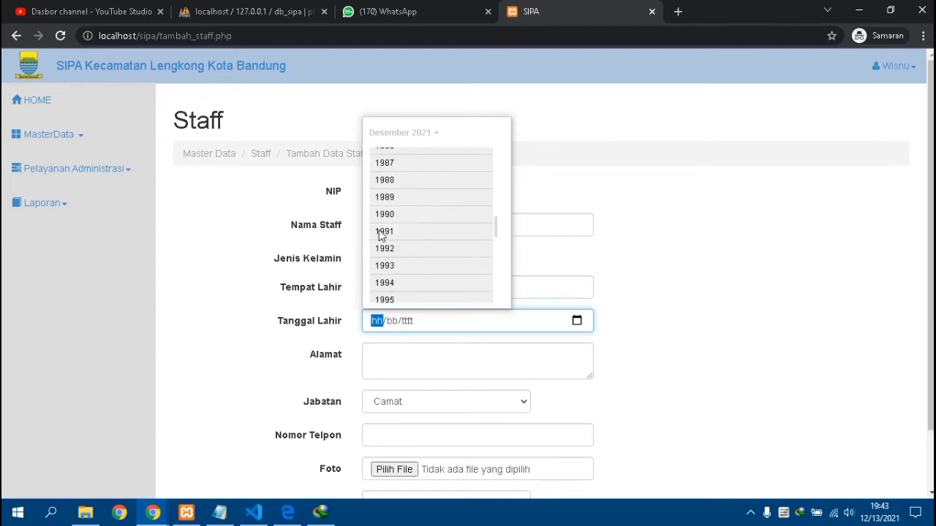
pyautogui.click(384, 277)
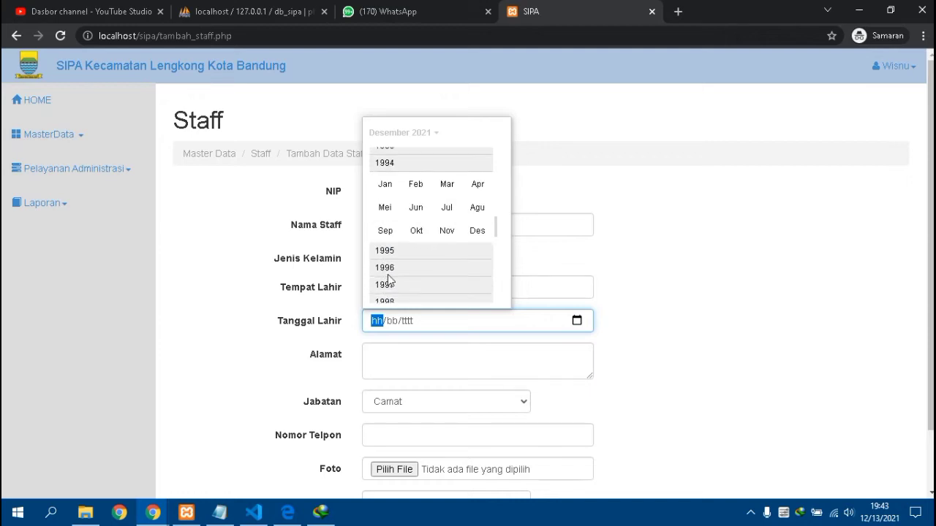
pyautogui.click(386, 223)
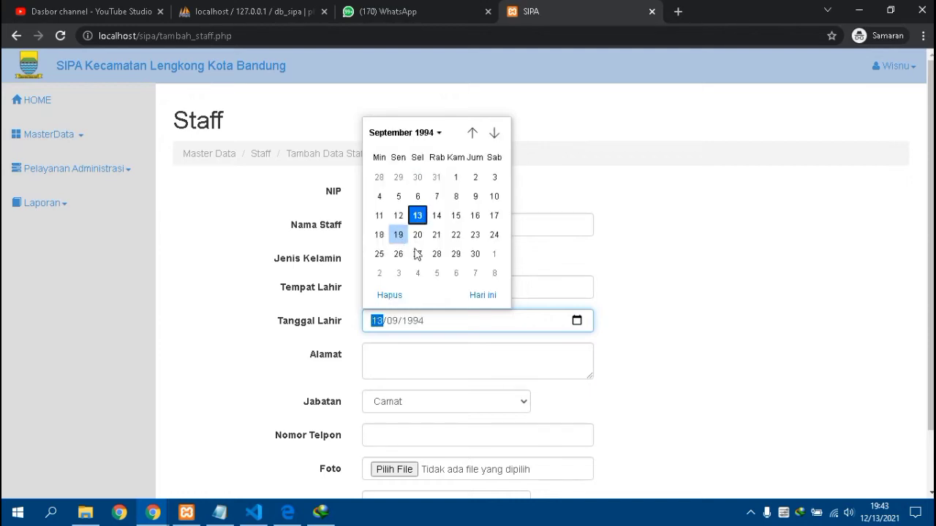
pyautogui.click(455, 196)
pyautogui.click(381, 365)
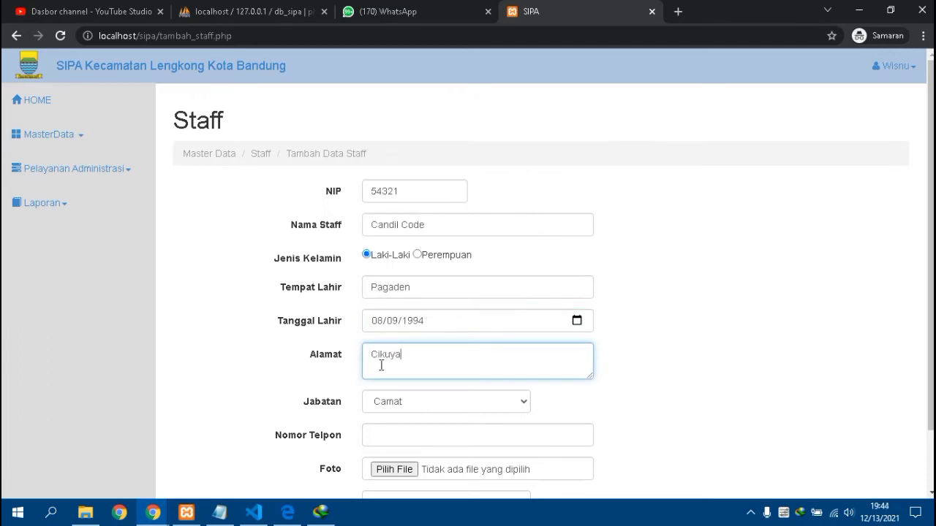
# - Fill in the Alamat and Nomor Telpon fields, then bring up the Foto file chooser
pyautogui.scroll(-2, 366, 395)
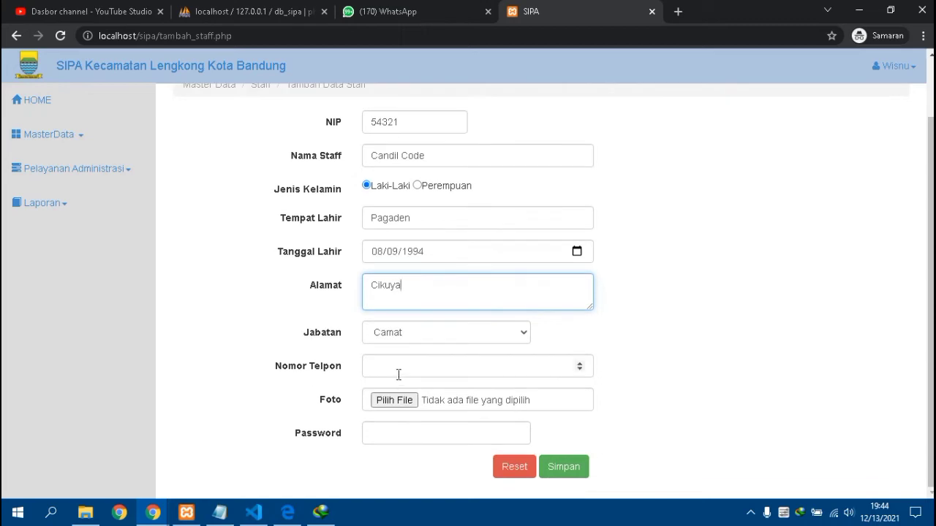
pyautogui.click(398, 375)
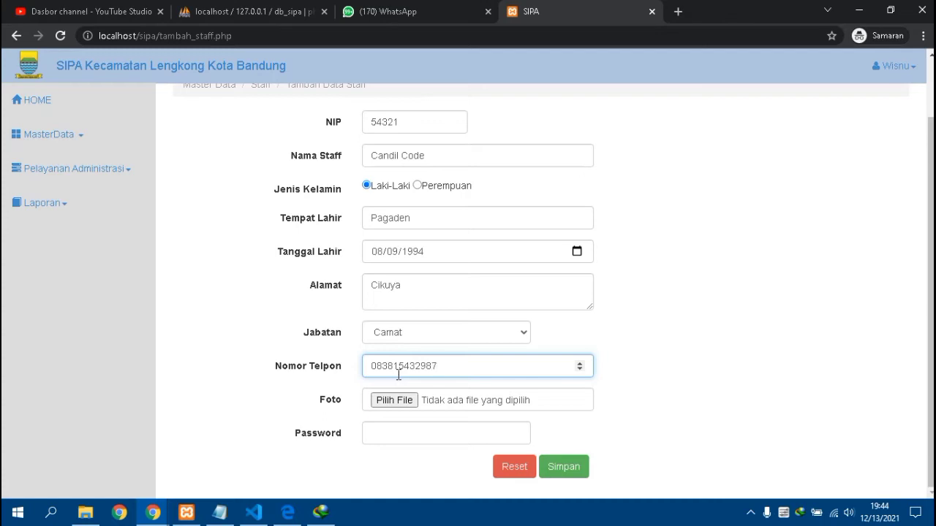
pyautogui.click(400, 404)
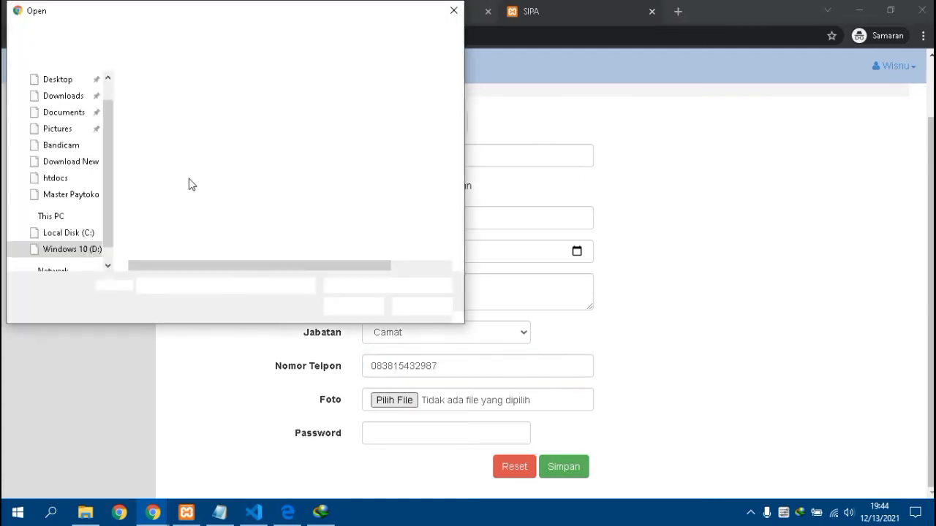
# - Choose 'WhatsApp Image 2021-12-01 at 11.40.04' from the Download New folder as the Foto
pyautogui.click(68, 165)
pyautogui.scroll(-2, 220, 191)
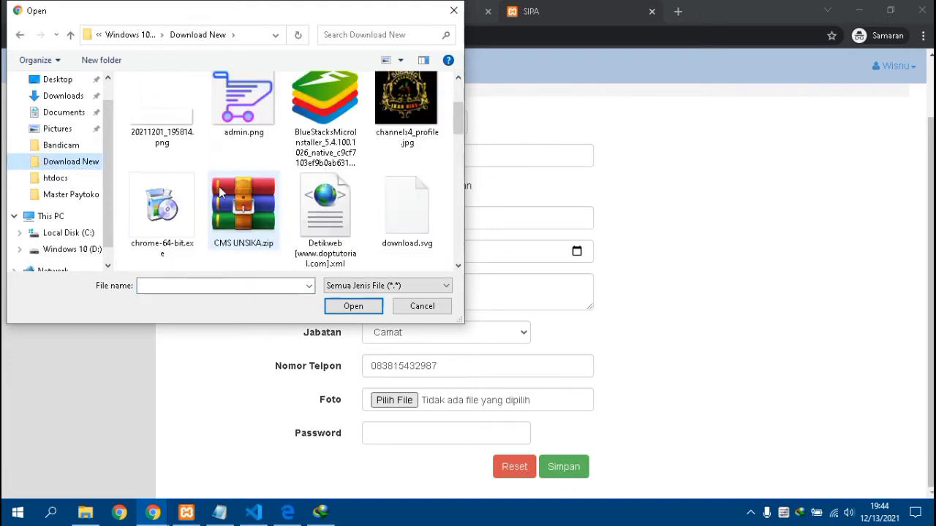
pyautogui.scroll(-3, 219, 191)
pyautogui.scroll(-3, 219, 191)
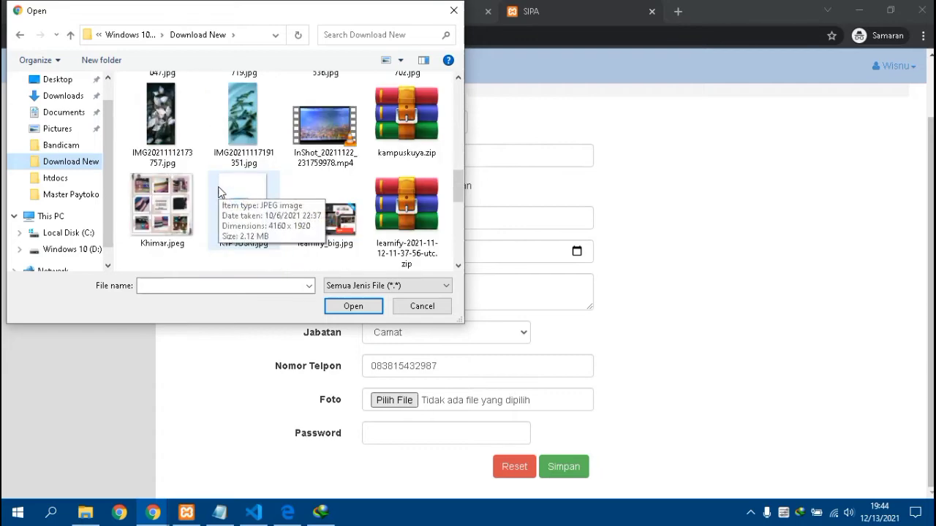
pyautogui.scroll(-4, 219, 191)
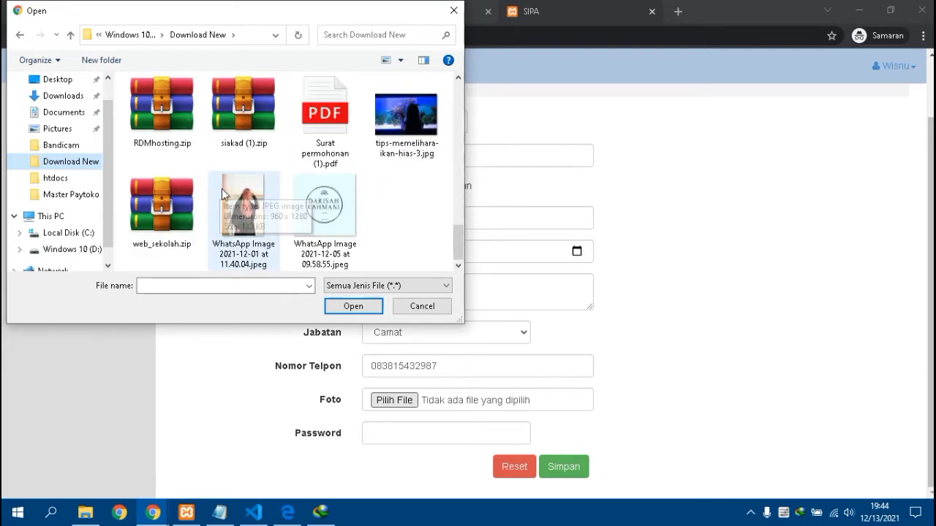
pyautogui.click(221, 189)
pyautogui.click(360, 306)
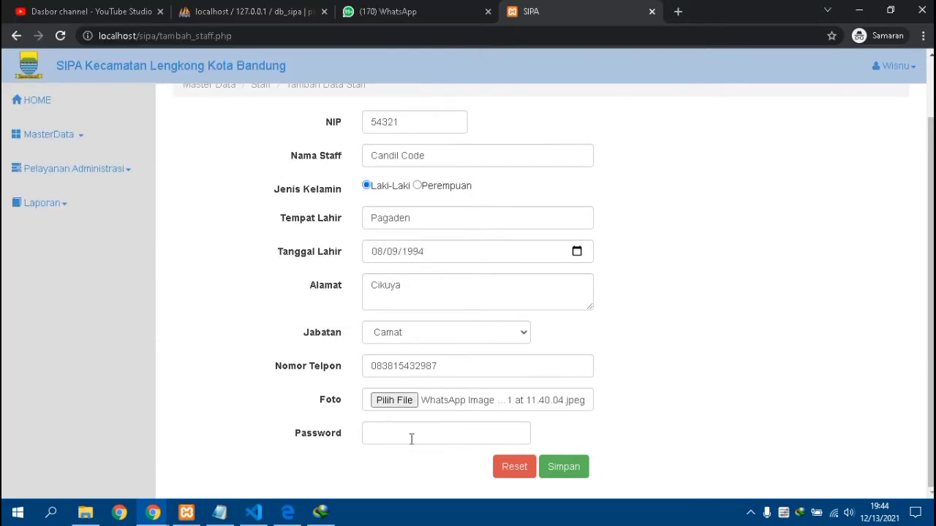
# - Enter a password, copy the NIP with Salin, and save the new Camat staff record
pyautogui.click(409, 435)
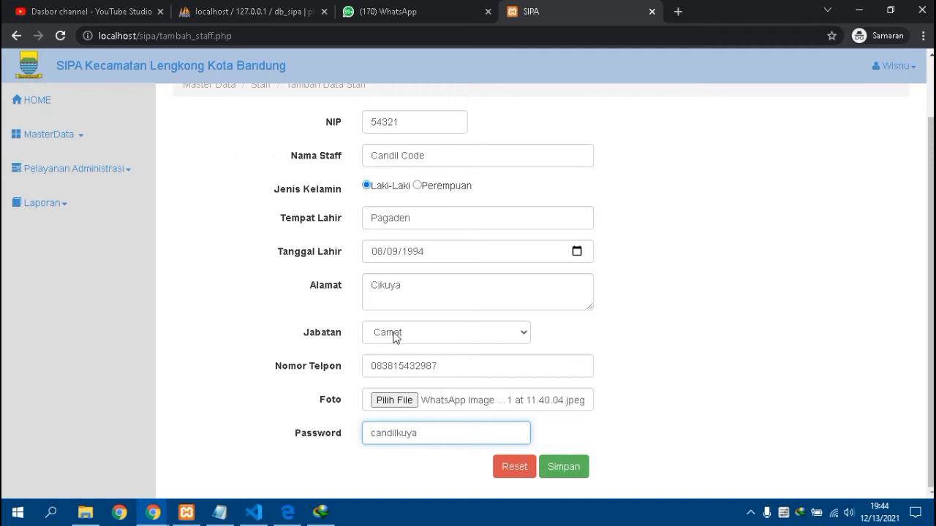
pyautogui.doubleClick(374, 121)
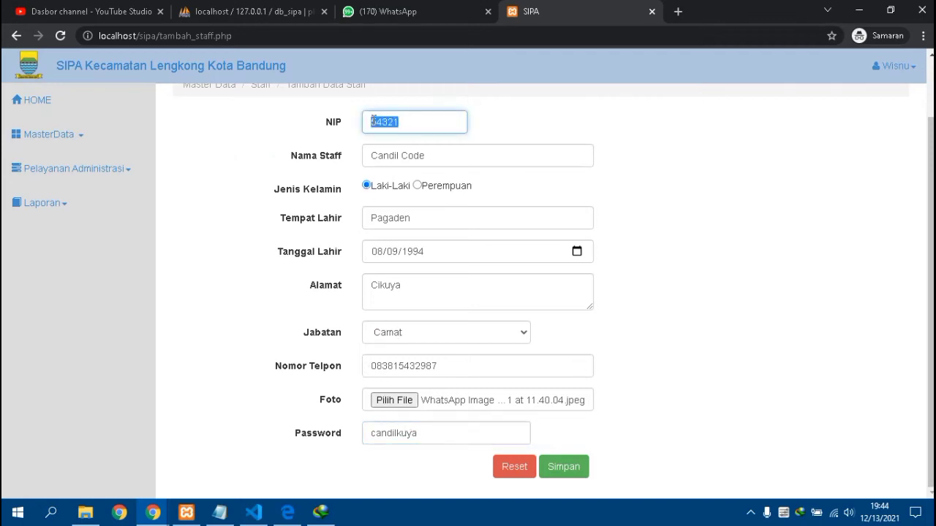
pyautogui.rightClick(392, 117)
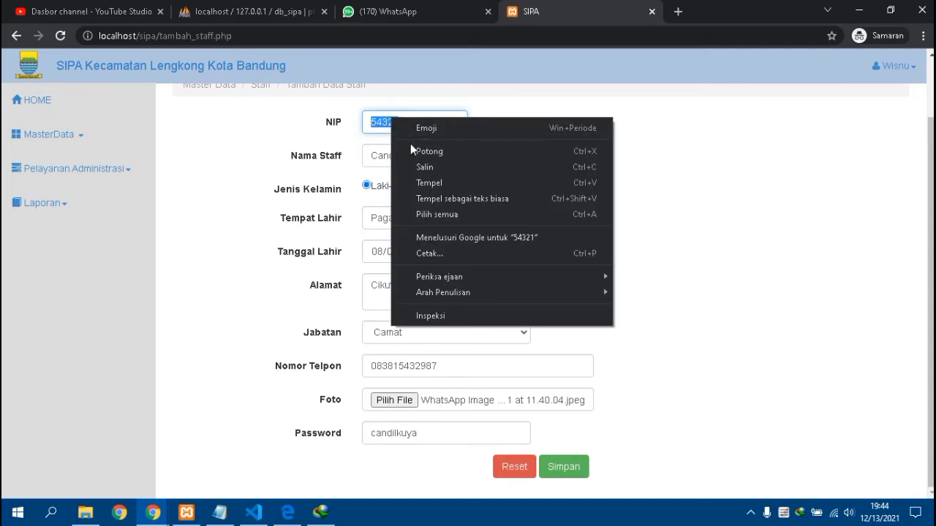
pyautogui.click(430, 166)
pyautogui.click(560, 468)
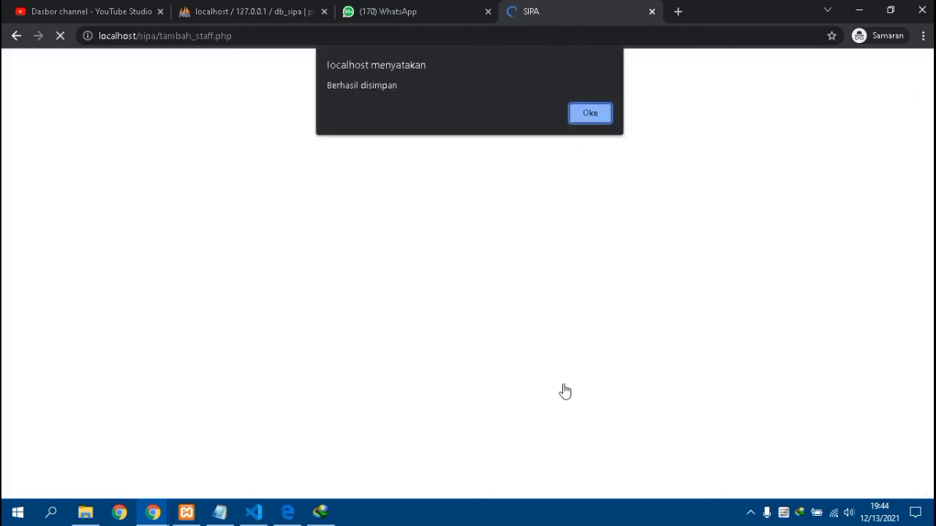
pyautogui.press('Return')
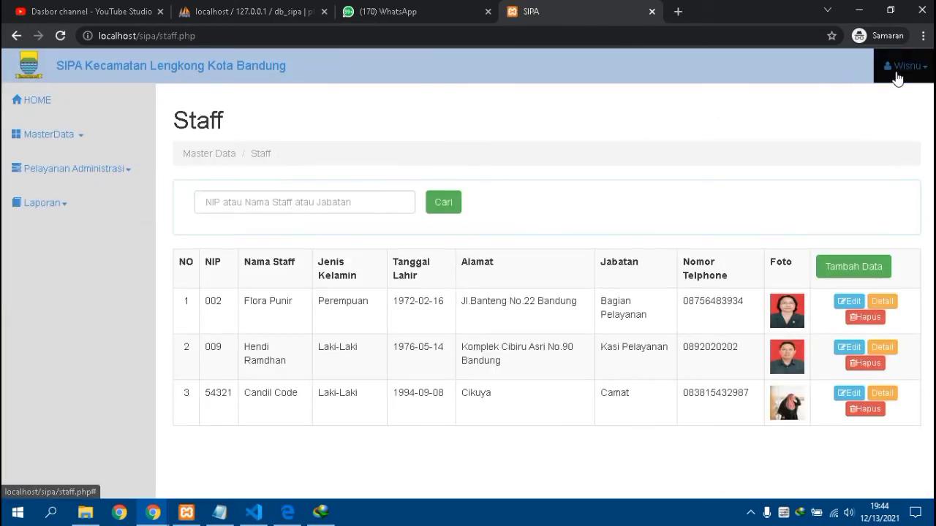
# - Log out of the admin account from the user menu and confirm with Oke
pyautogui.click(904, 65)
pyautogui.click(878, 96)
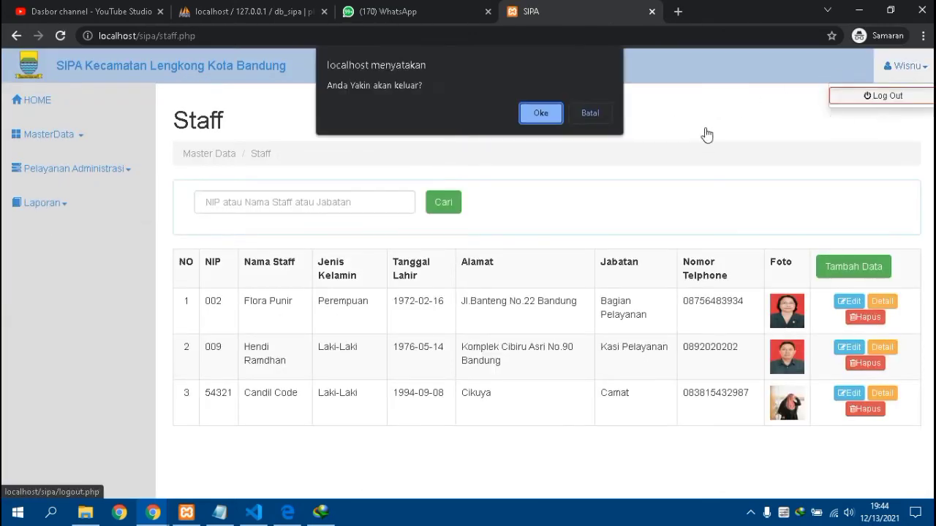
pyautogui.click(540, 113)
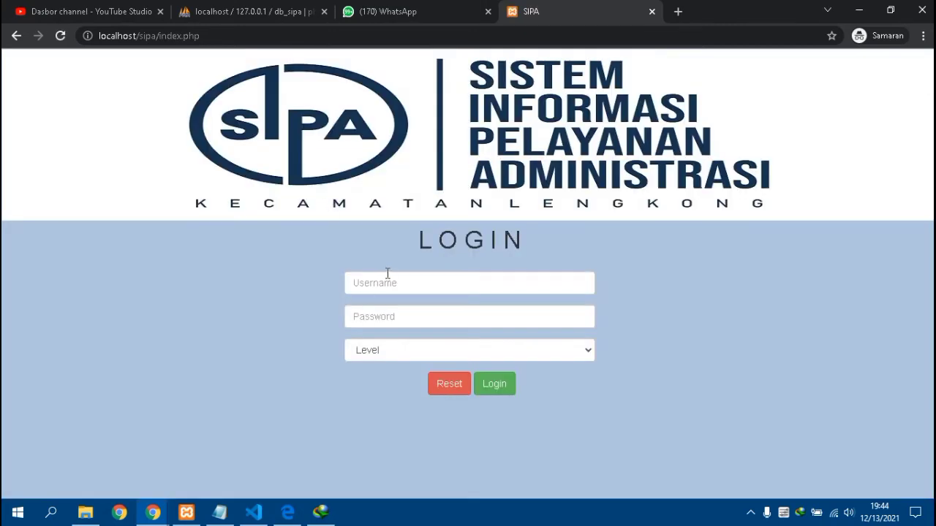
pyautogui.click(388, 275)
pyautogui.rightClick(389, 278)
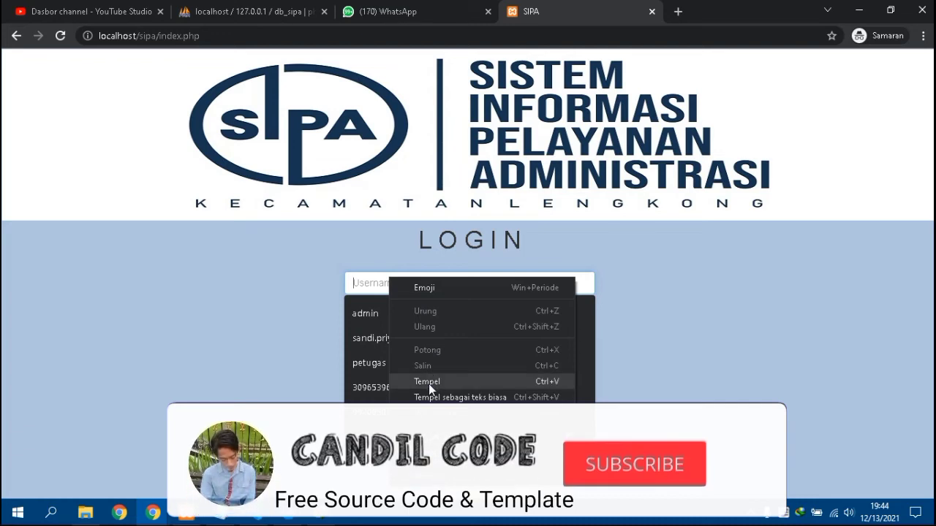
pyautogui.click(428, 382)
pyautogui.click(392, 317)
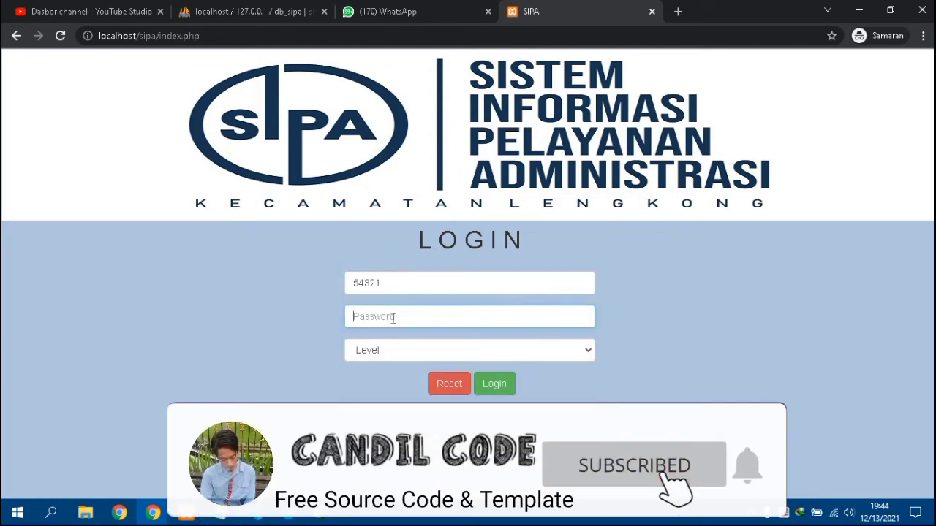
pyautogui.write('1')
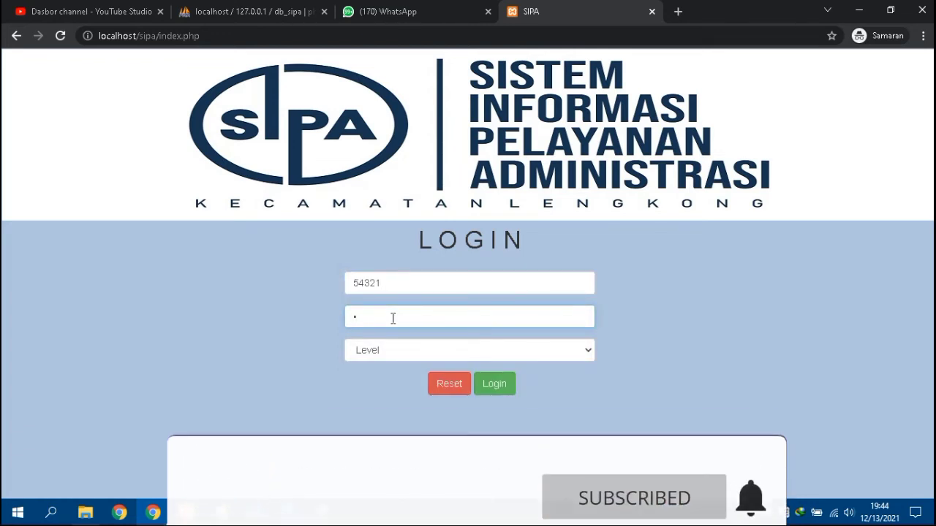
pyautogui.write('2')
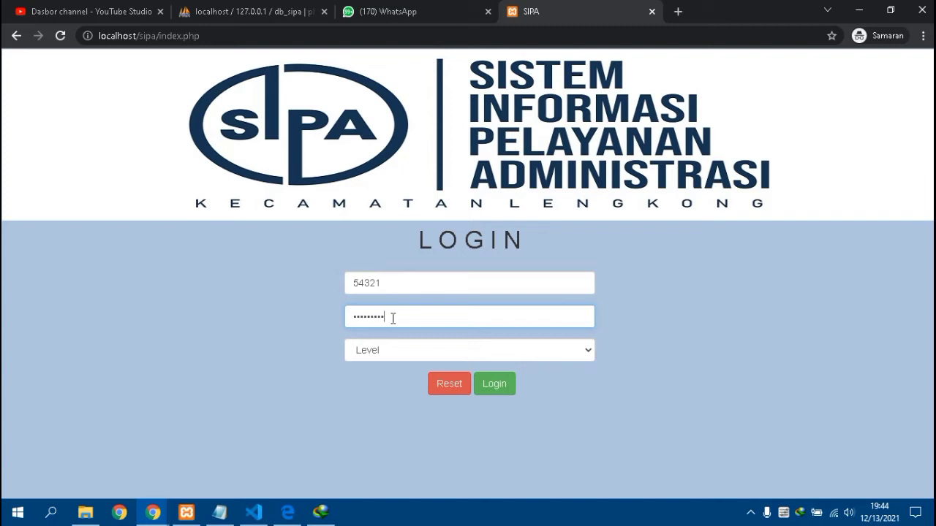
pyautogui.click(385, 351)
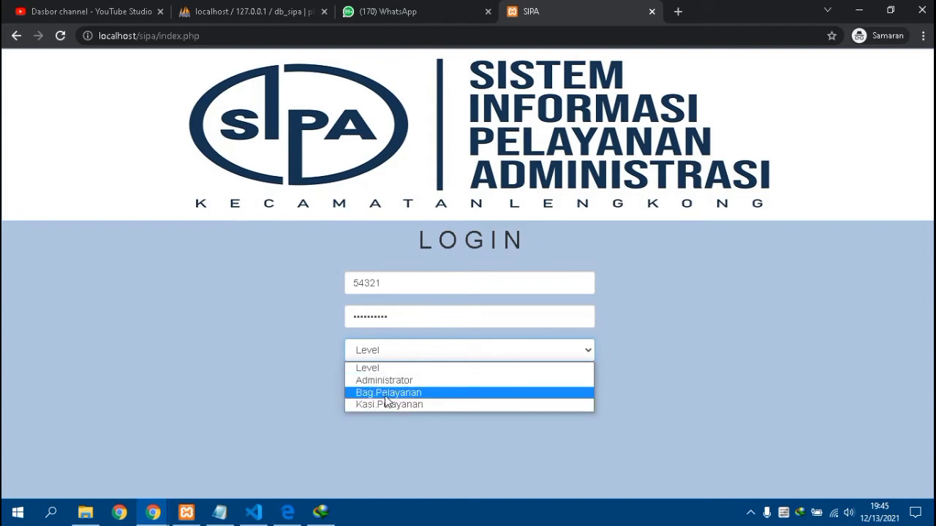
pyautogui.click(382, 380)
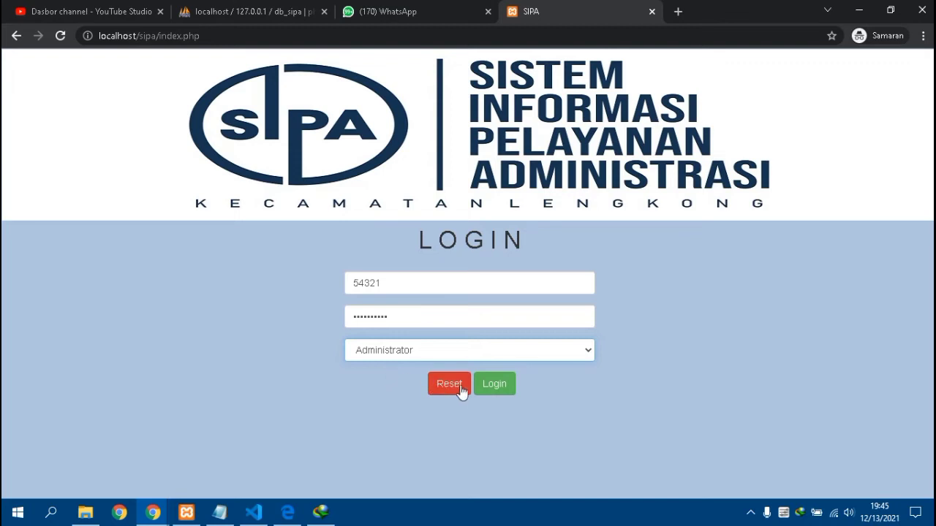
pyautogui.click(490, 388)
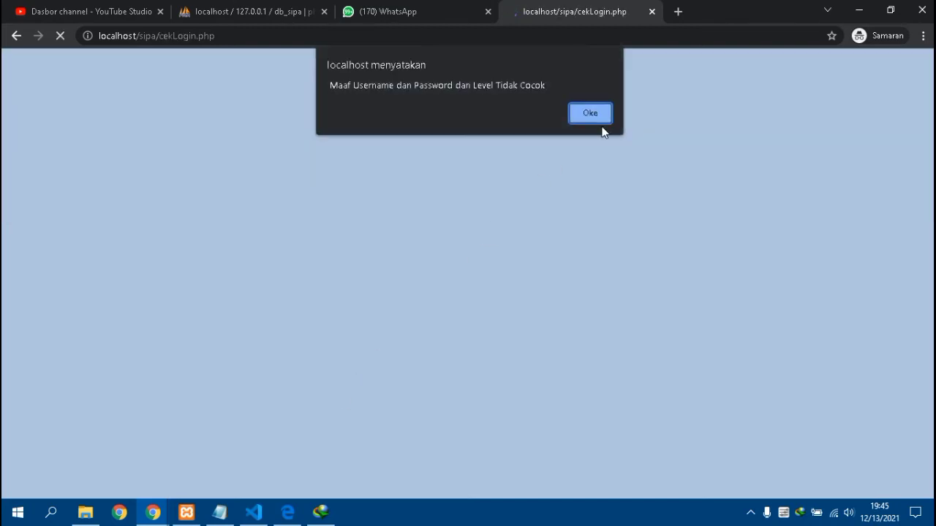
pyautogui.click(592, 114)
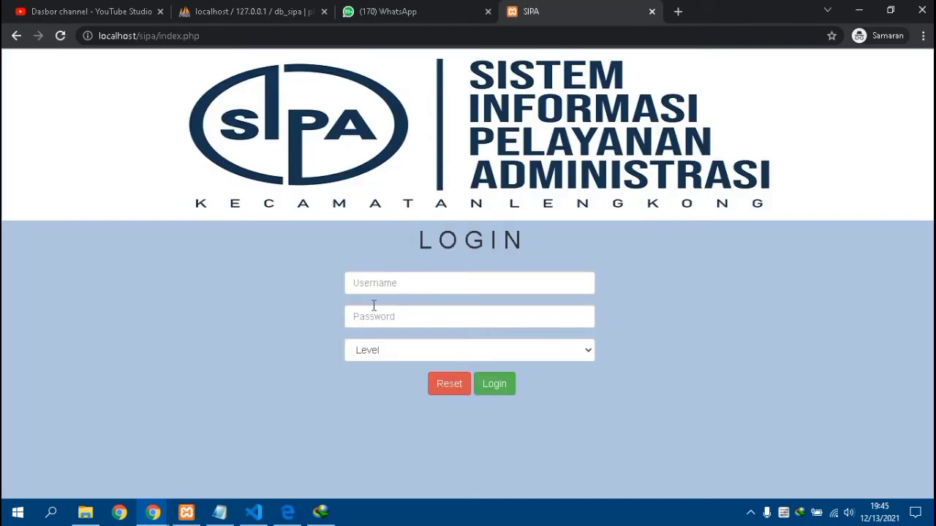
# - Log in as admin with the saved username and password at Administrator level
pyautogui.click(419, 286)
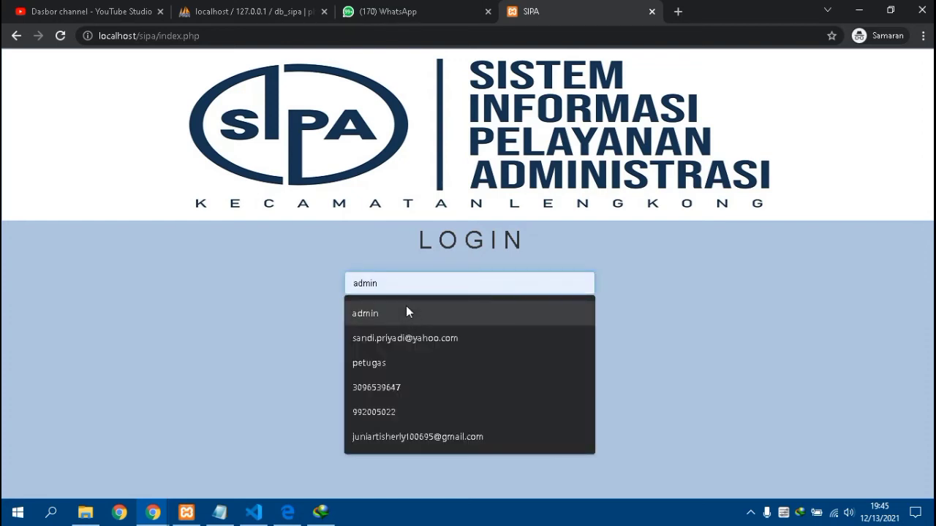
pyautogui.click(406, 308)
pyautogui.click(406, 320)
pyautogui.write('a')
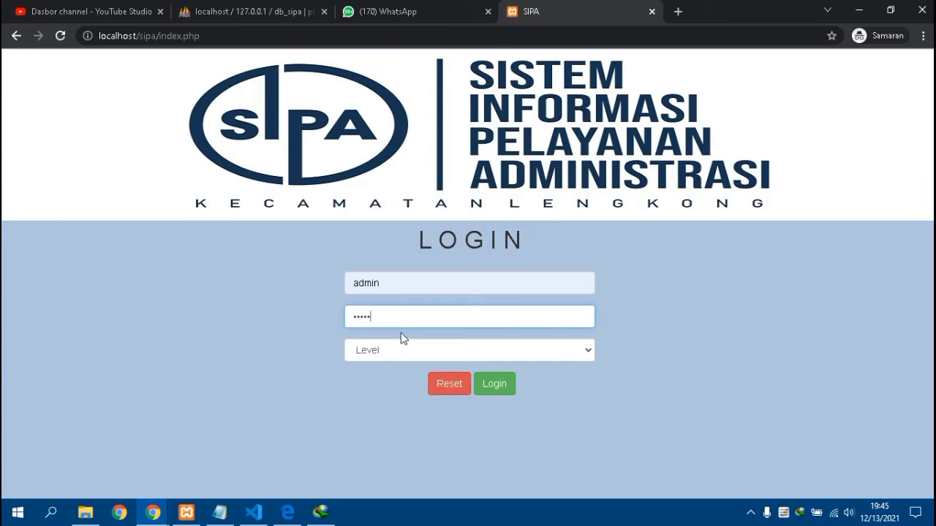
pyautogui.click(400, 350)
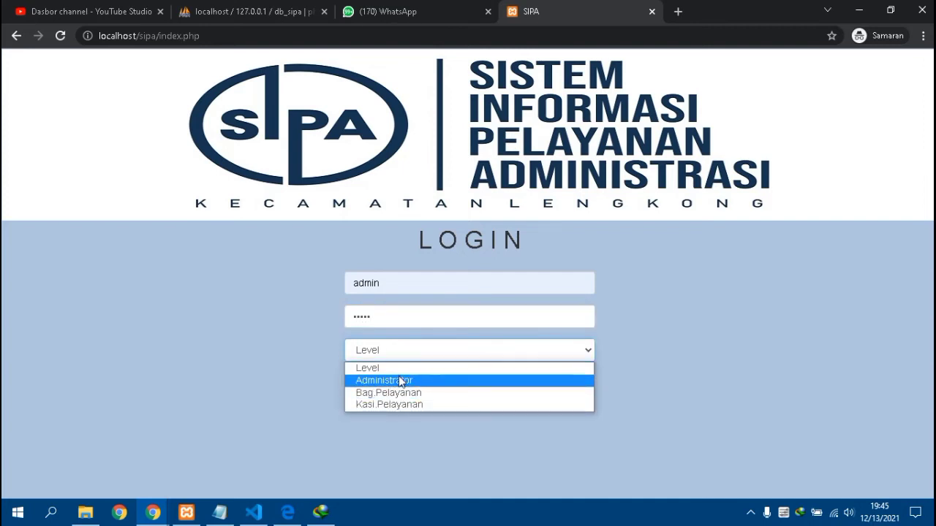
pyautogui.click(400, 380)
pyautogui.click(495, 384)
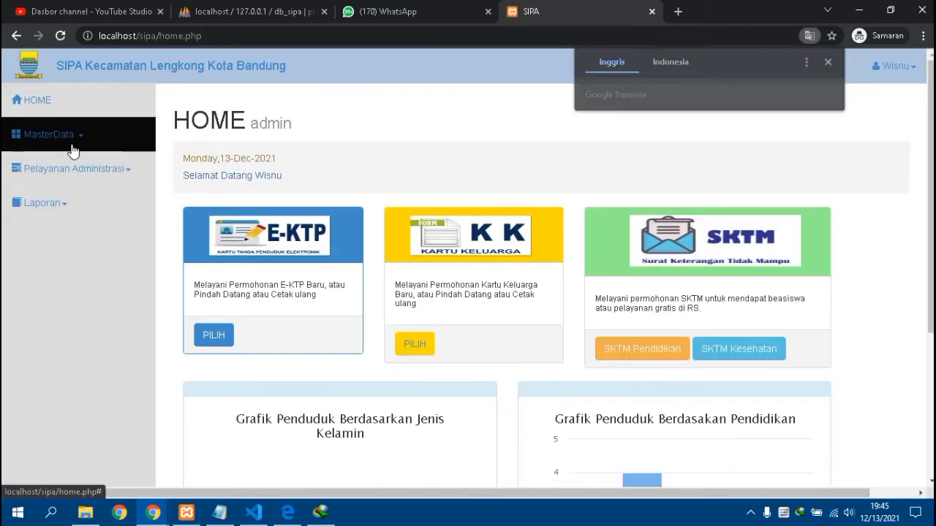
# - Open MasterData > Staff, view the first staff record's edit form, then go back to the staff list
pyautogui.click(72, 146)
pyautogui.click(57, 202)
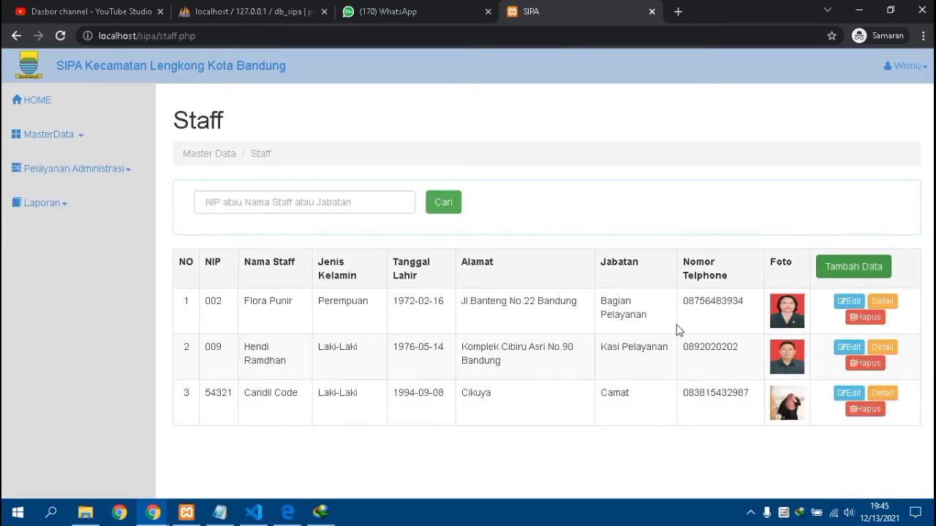
pyautogui.click(852, 306)
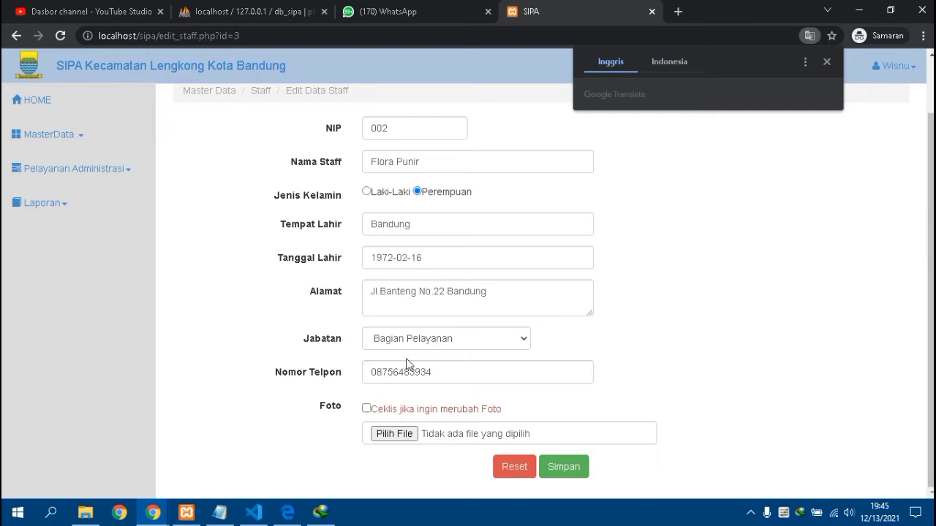
pyautogui.scroll(1, 298, 317)
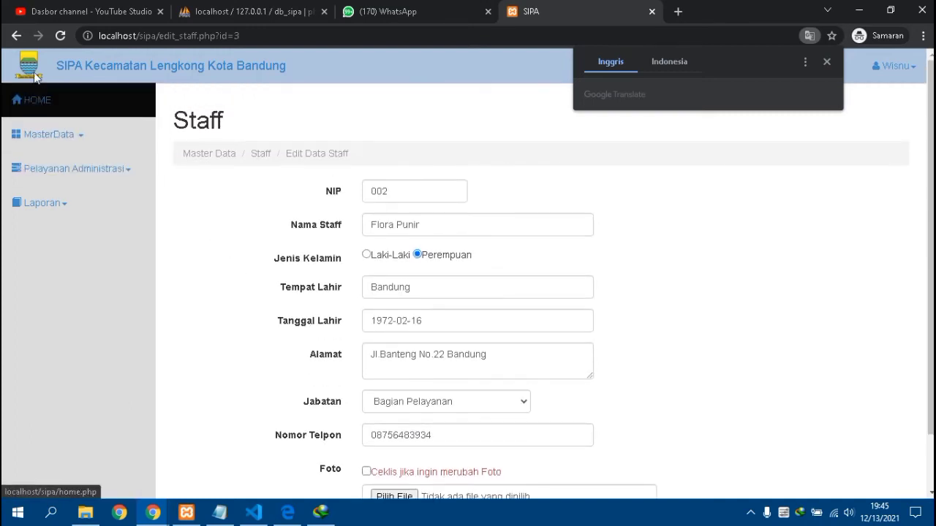
pyautogui.click(347, 234)
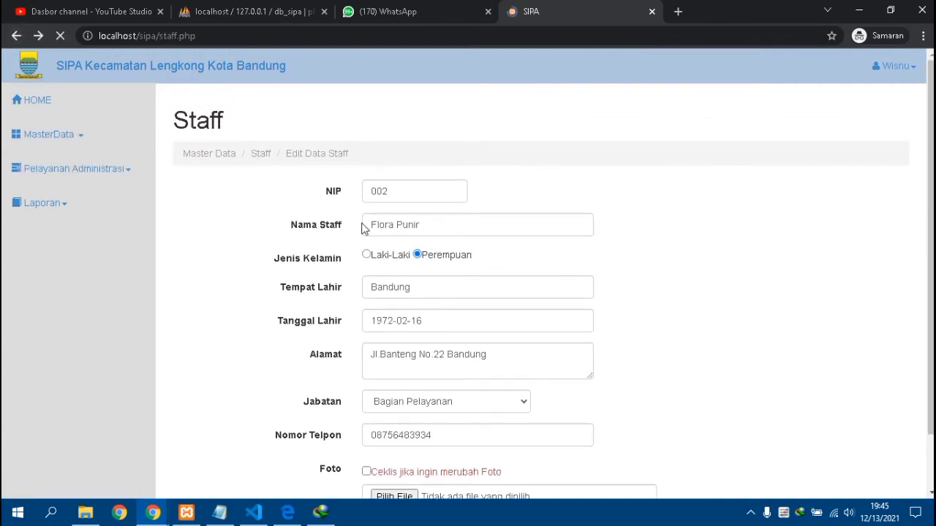
pyautogui.hotkey('alt', 'Left')
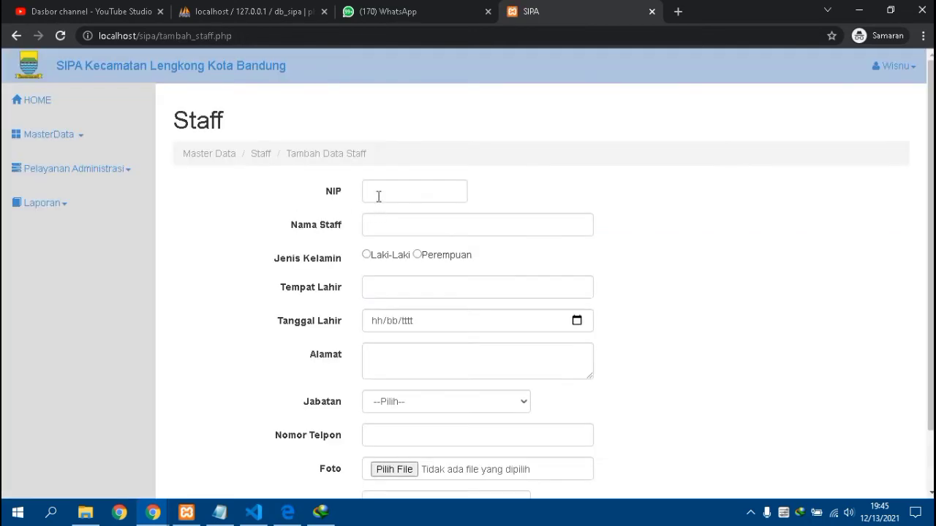
# - Enter the new staff member's NIP, name, gender Laki-Laki, birth place, birth date and address
pyautogui.click(378, 192)
pyautogui.write('003')
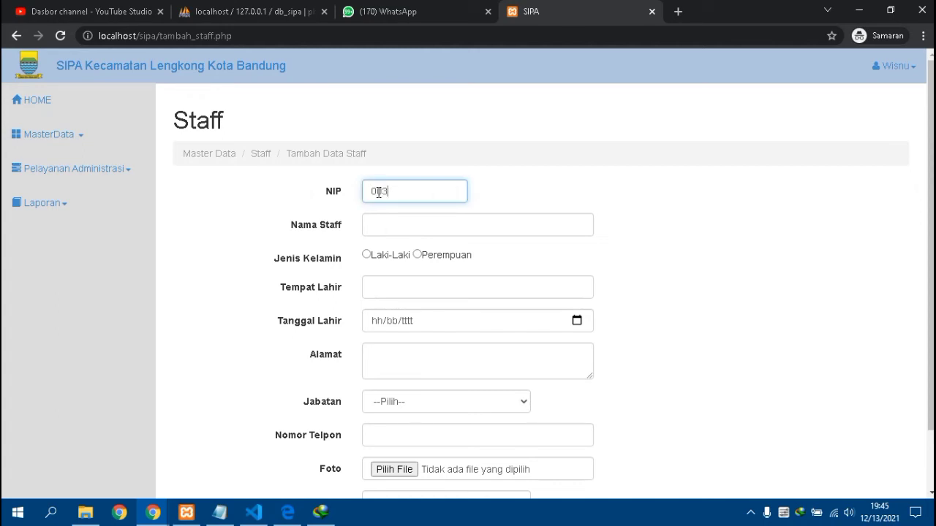
pyautogui.click(400, 229)
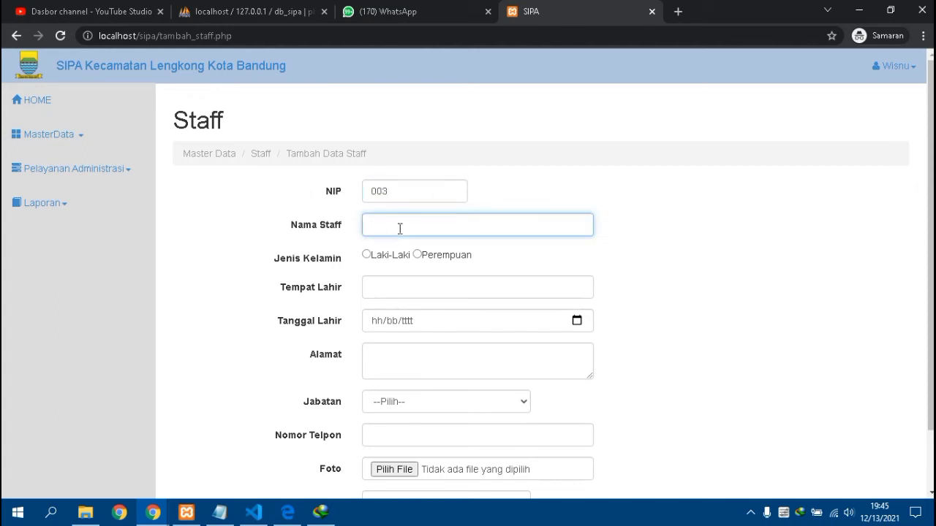
pyautogui.click(367, 255)
pyautogui.click(374, 286)
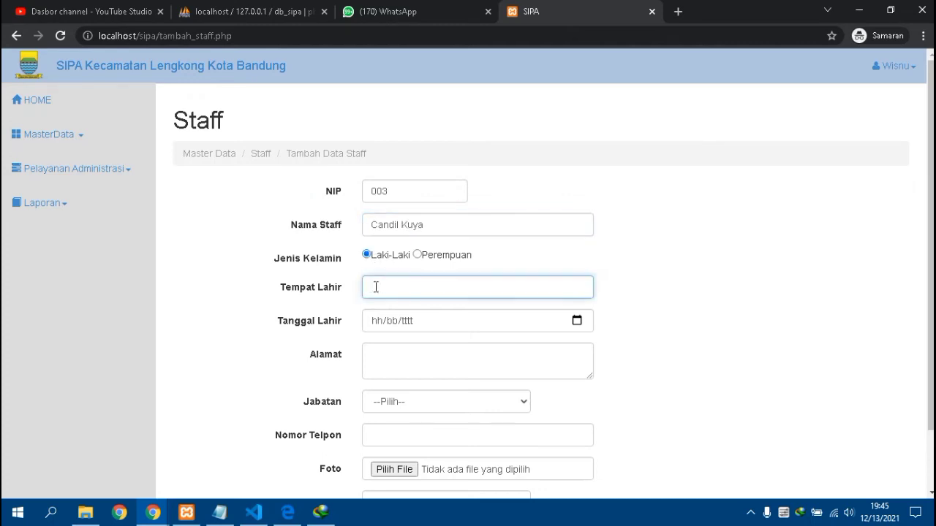
pyautogui.write('Subang')
pyautogui.click(376, 323)
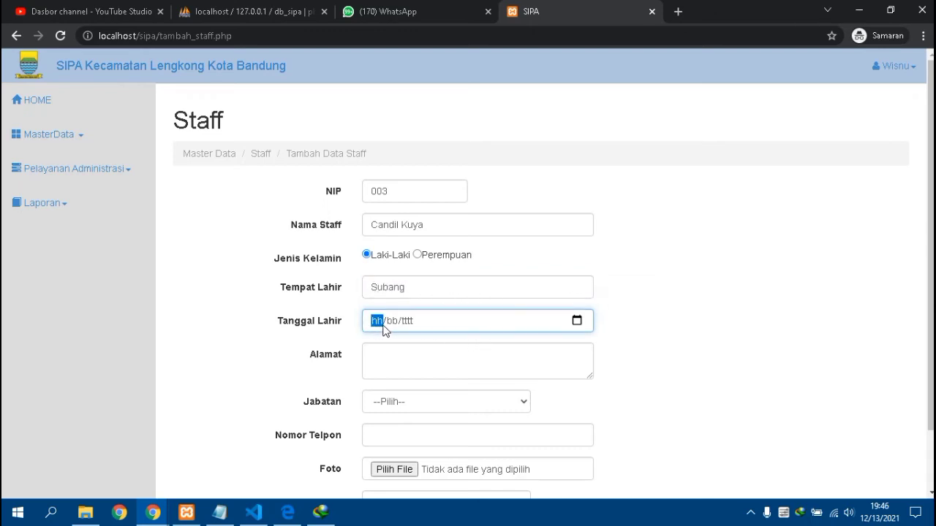
pyautogui.click(387, 352)
pyautogui.write('Cikuya')
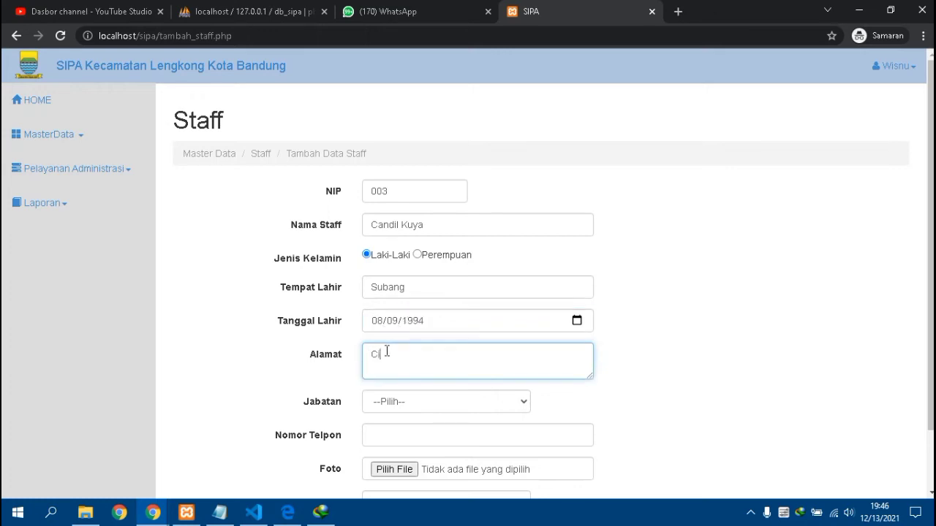
# - Set the position to Bagian Pelayanan, enter the phone number and attach admin.png as the photo
pyautogui.click(412, 405)
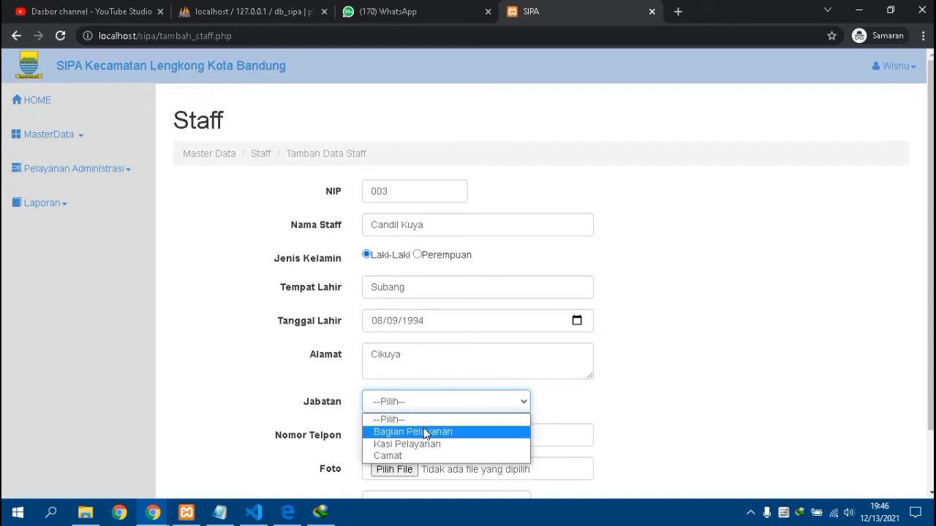
pyautogui.click(424, 432)
pyautogui.click(418, 434)
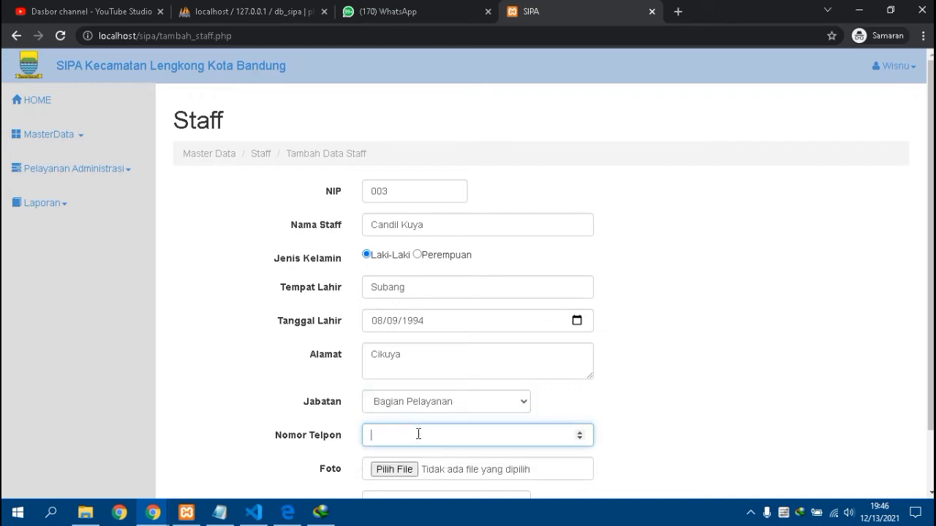
pyautogui.click(411, 470)
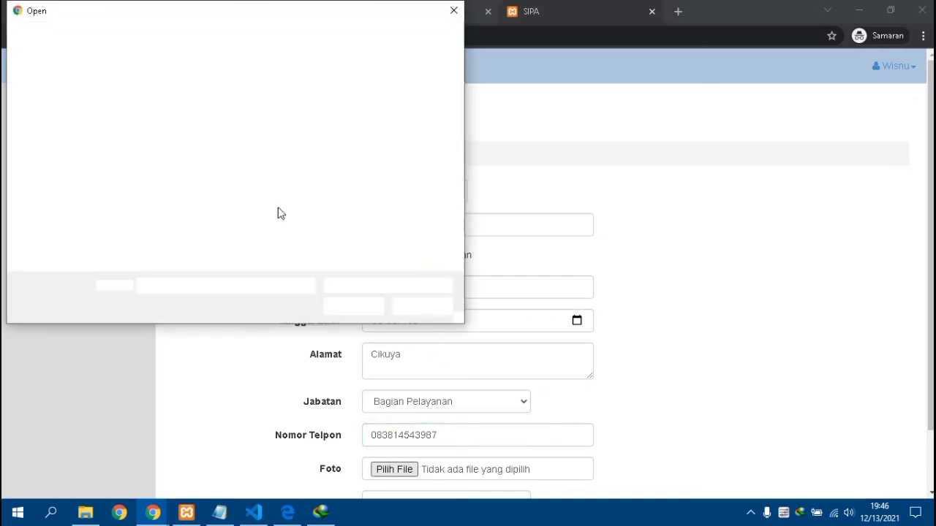
pyautogui.click(252, 230)
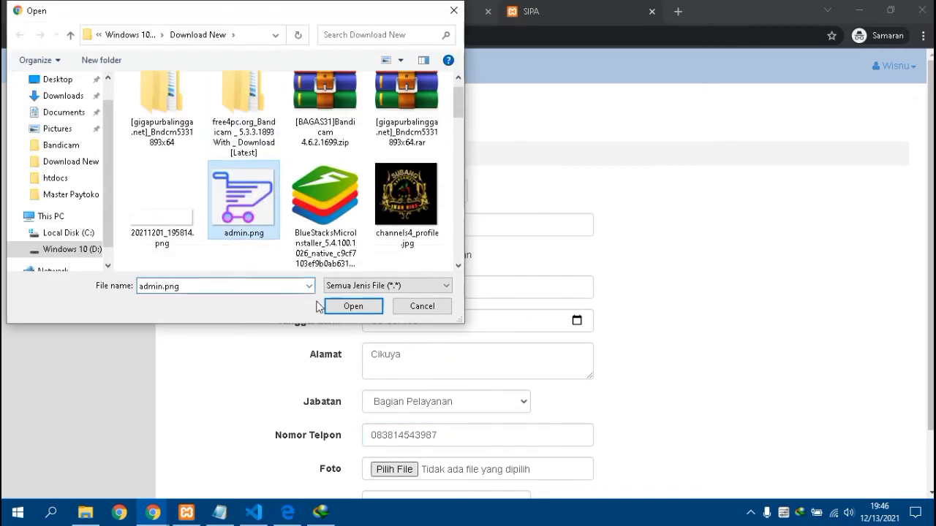
pyautogui.click(344, 305)
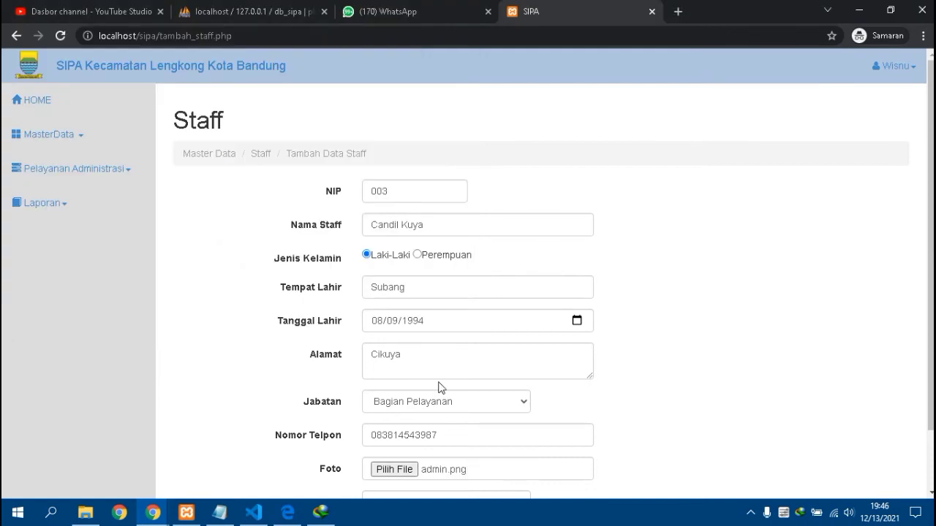
# - Type the account password and save the new staff record
pyautogui.scroll(-1, 410, 372)
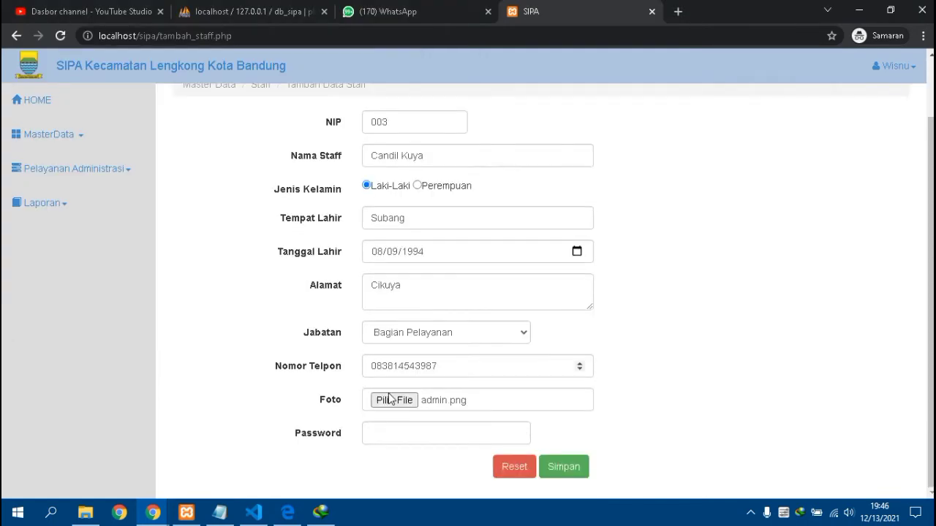
pyautogui.click(393, 437)
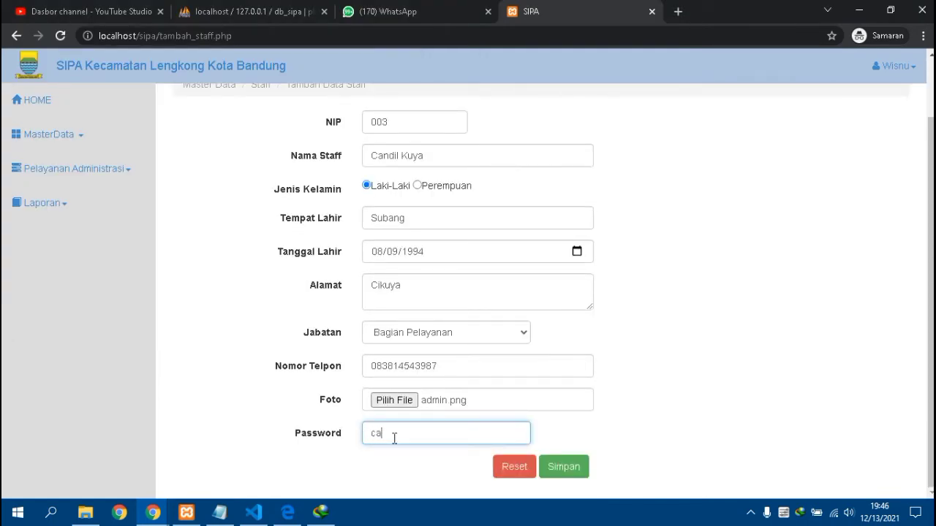
pyautogui.click(567, 466)
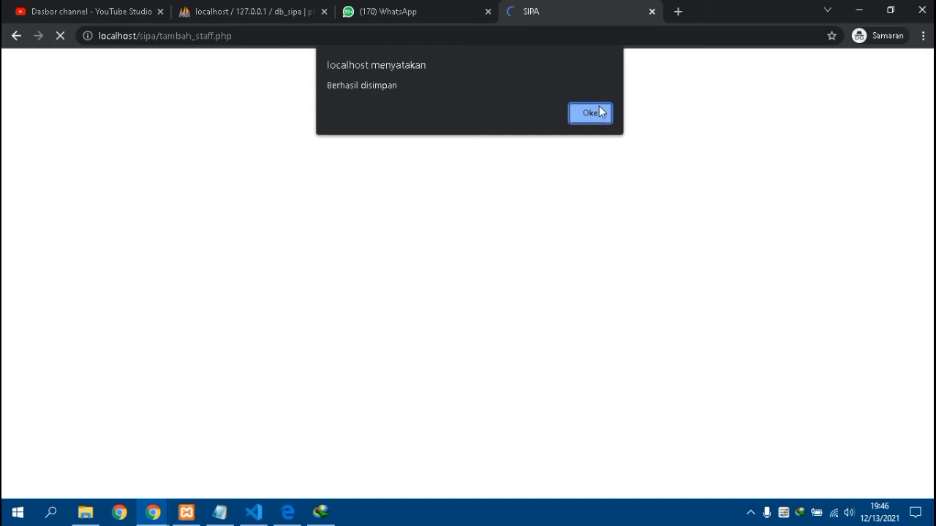
# - Dismiss the 'Berhasil disimpan' alert and log out of the admin account
pyautogui.press('Return')
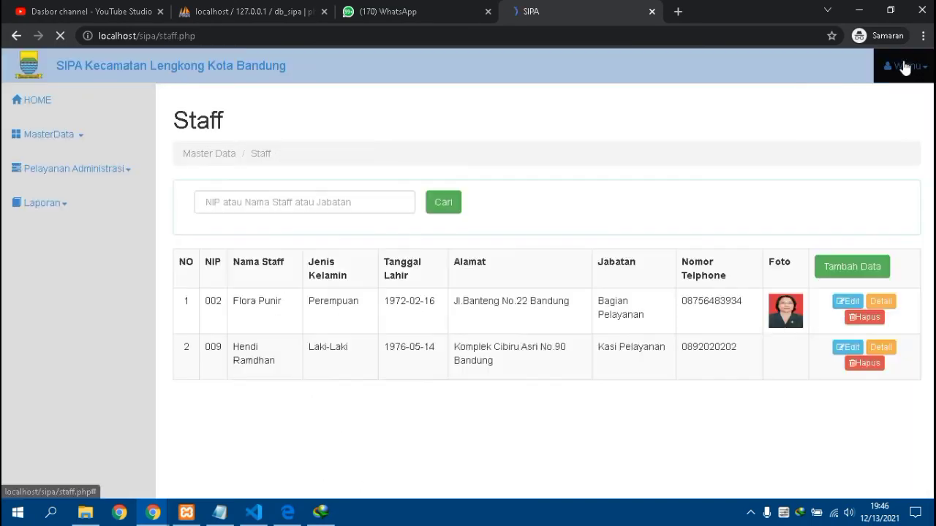
pyautogui.click(905, 65)
pyautogui.click(888, 95)
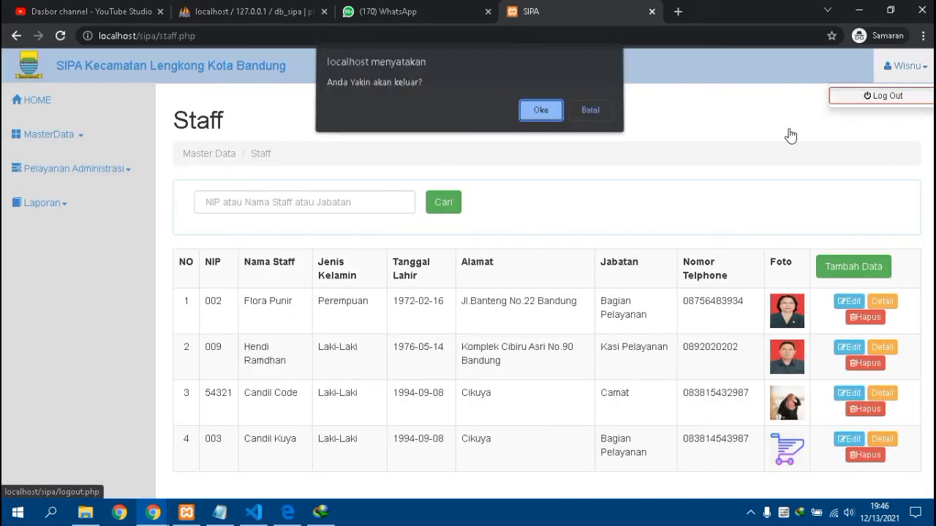
pyautogui.click(554, 113)
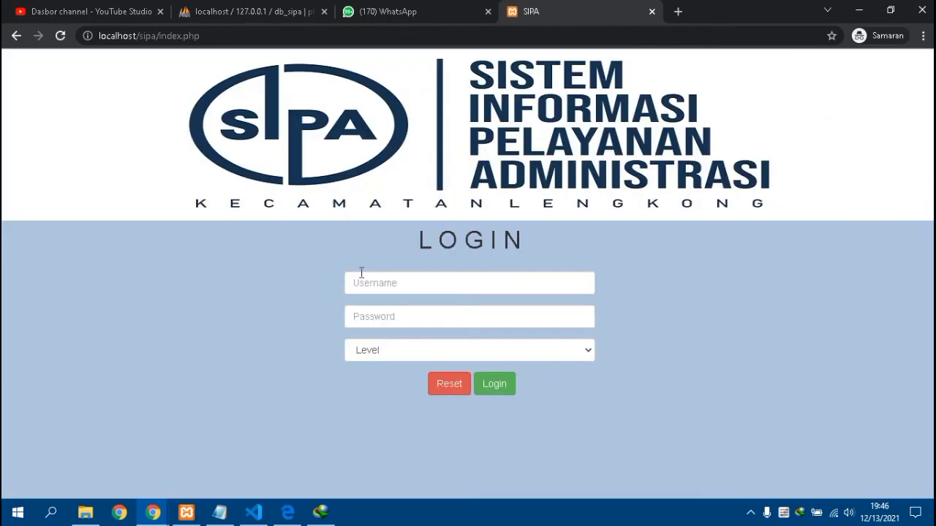
pyautogui.click(374, 282)
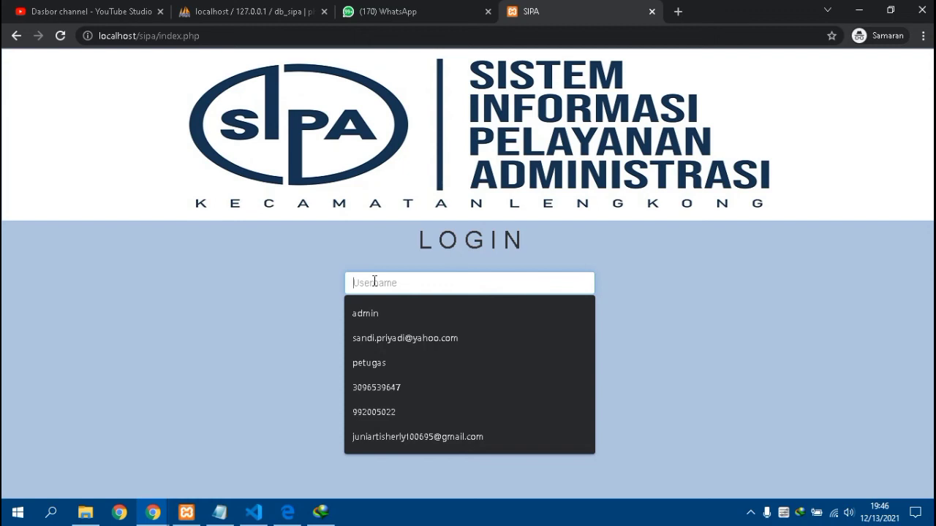
# - Log in with the new staff member's username and password at the Bag.Pelayanan level
pyautogui.write('003')
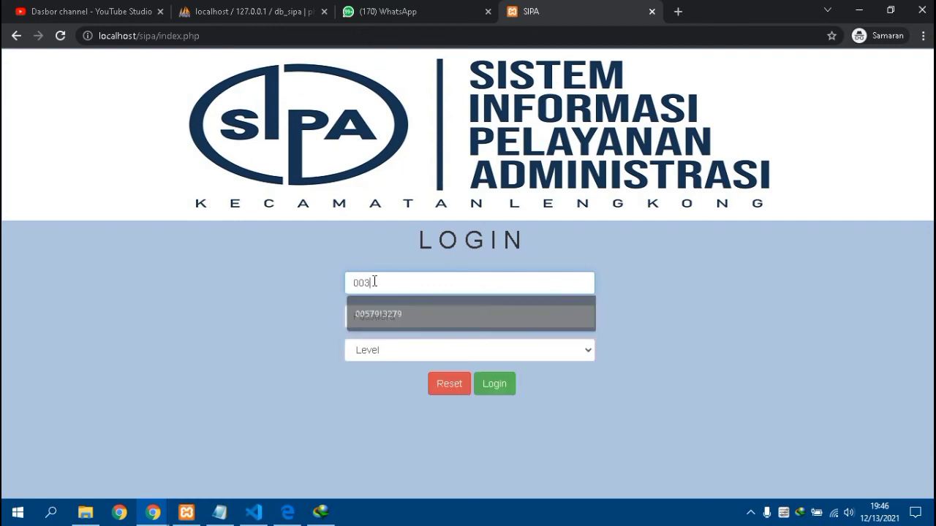
pyautogui.click(375, 315)
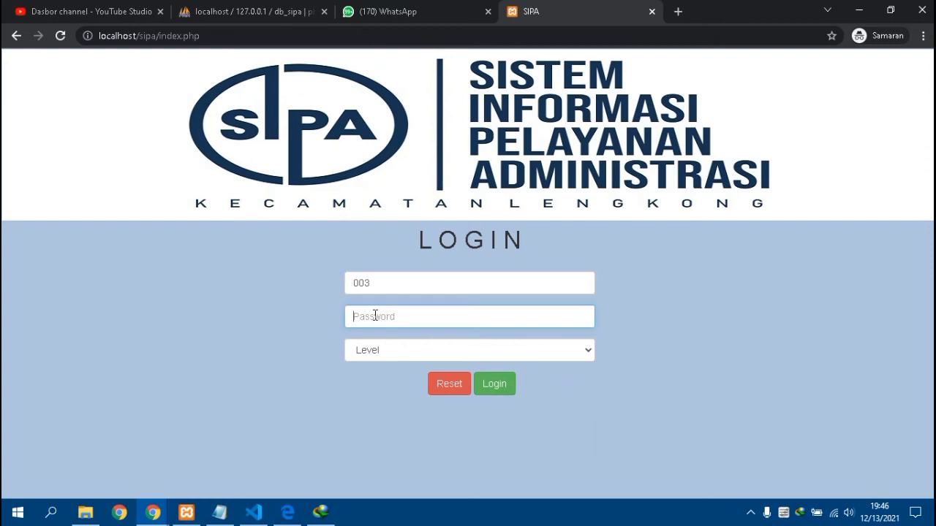
pyautogui.write('1234567890')
pyautogui.click(383, 359)
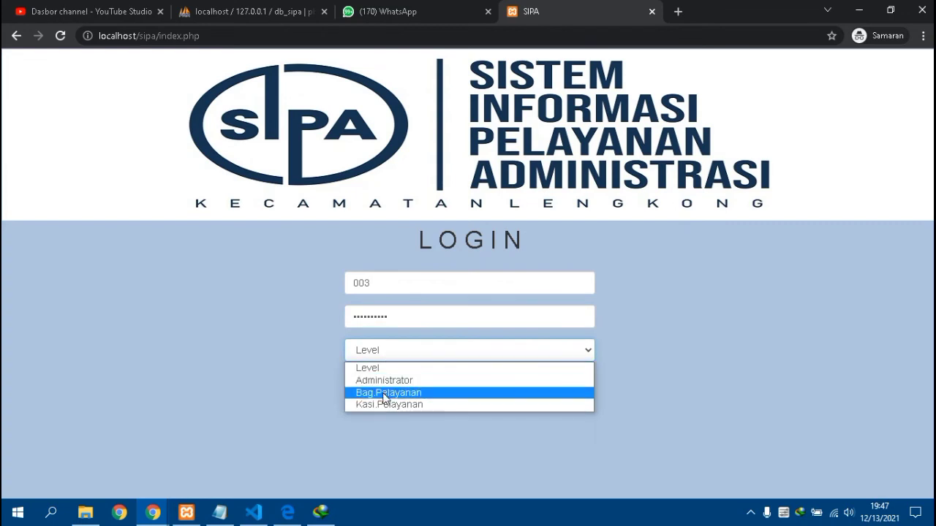
pyautogui.click(383, 394)
pyautogui.click(495, 388)
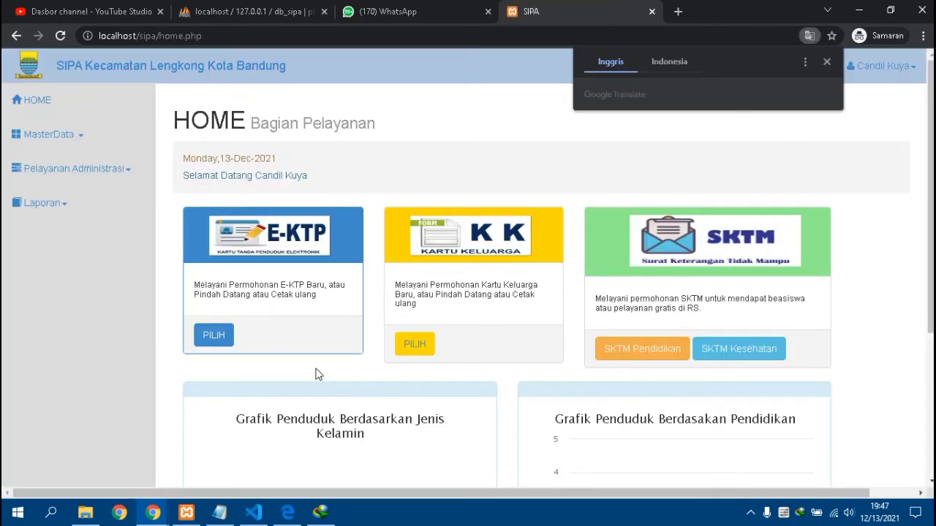
# - From the Bagian Pelayanan dashboard, open MasterData > Penduduk to list the residents
pyautogui.scroll(-3, 285, 387)
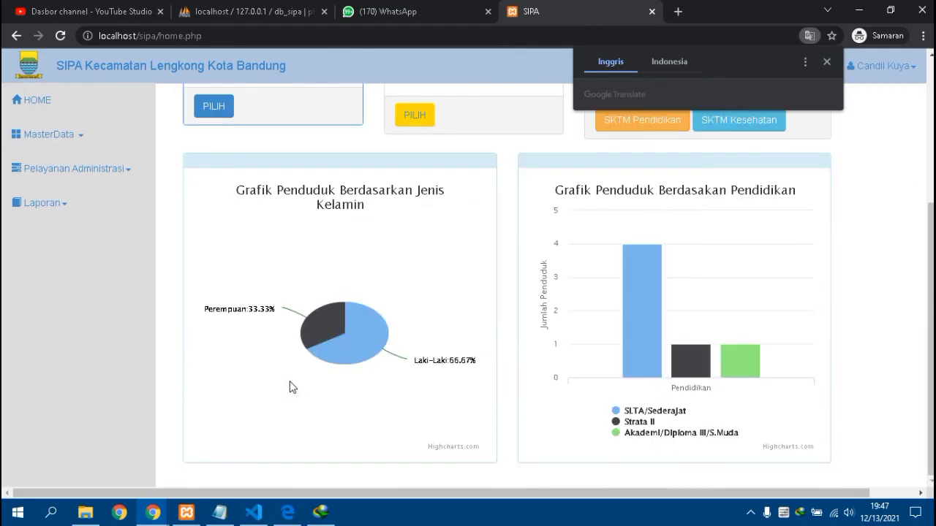
pyautogui.scroll(3, 268, 280)
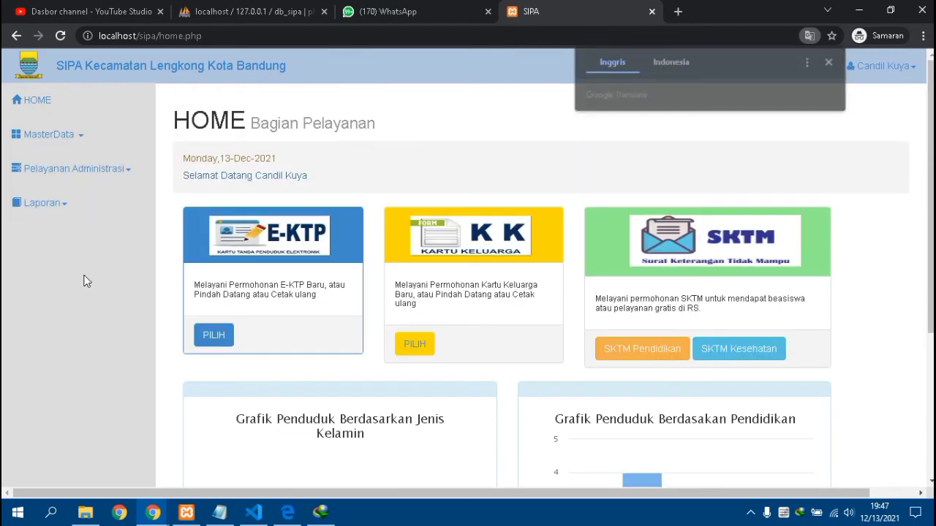
pyautogui.click(110, 177)
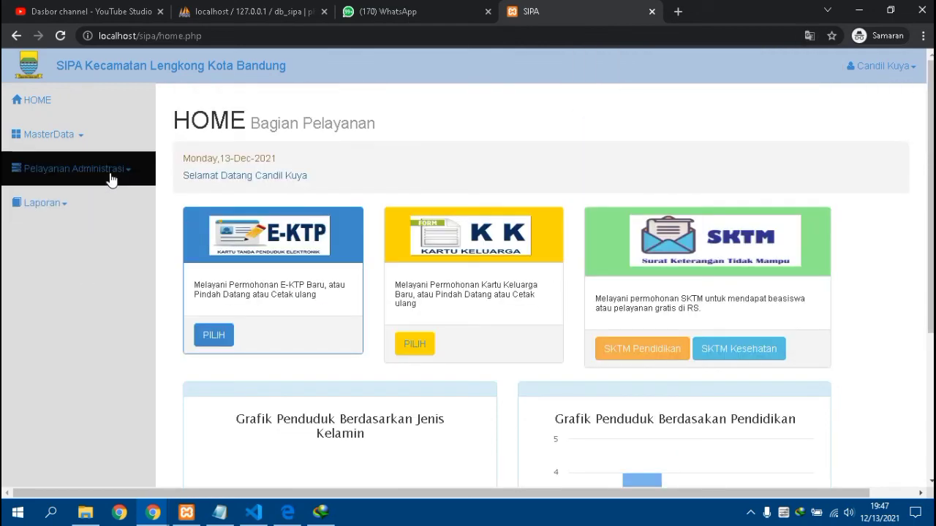
pyautogui.click(68, 136)
pyautogui.click(63, 175)
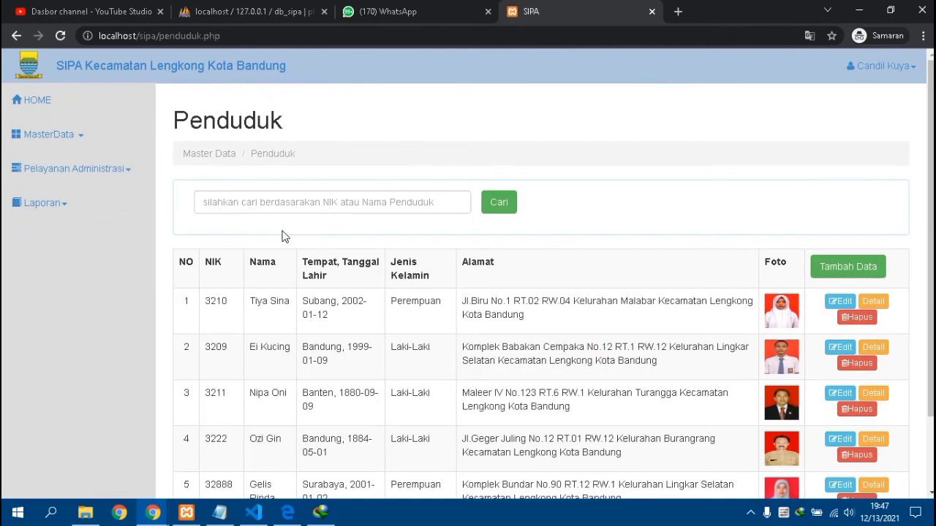
# - Open the Detail Penduduk page for the first resident in the list
pyautogui.scroll(-2, 288, 229)
pyautogui.scroll(2, 291, 228)
pyautogui.click(758, 306)
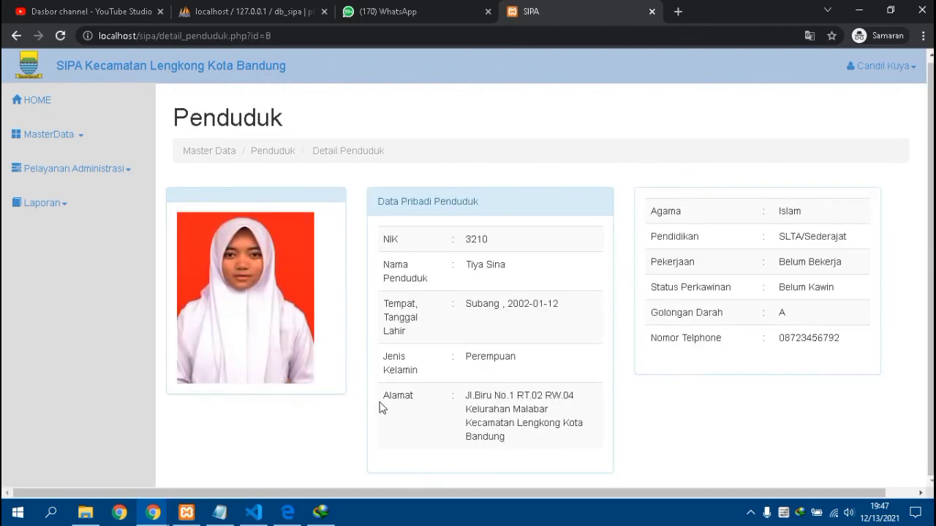
# - Return to the HOME Bagian Pelayanan dashboard and reload it
pyautogui.click(83, 206)
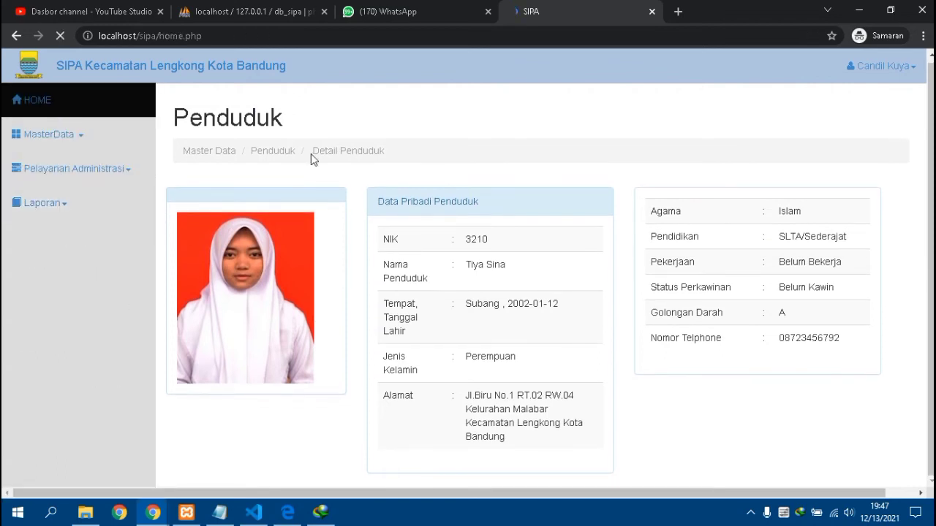
pyautogui.click(879, 66)
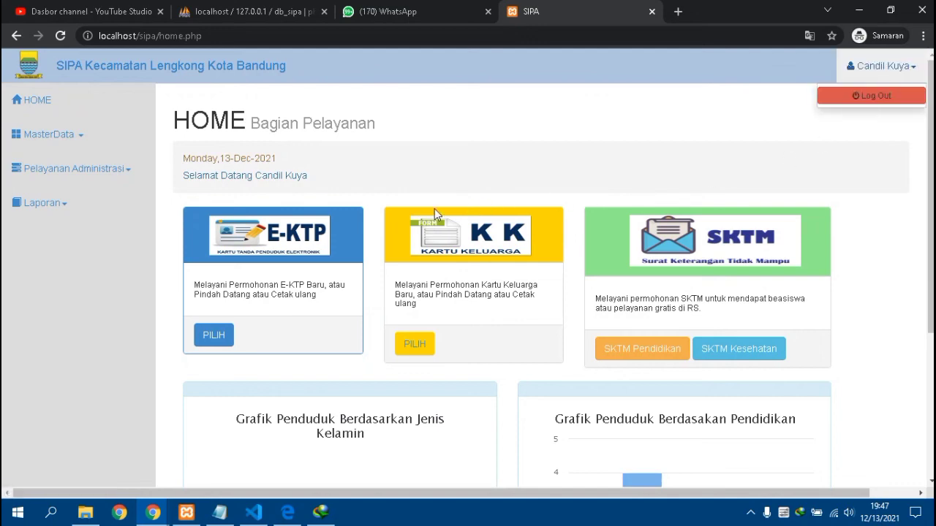
pyautogui.scroll(-3, 439, 208)
pyautogui.scroll(3, 446, 209)
pyautogui.press('F5')
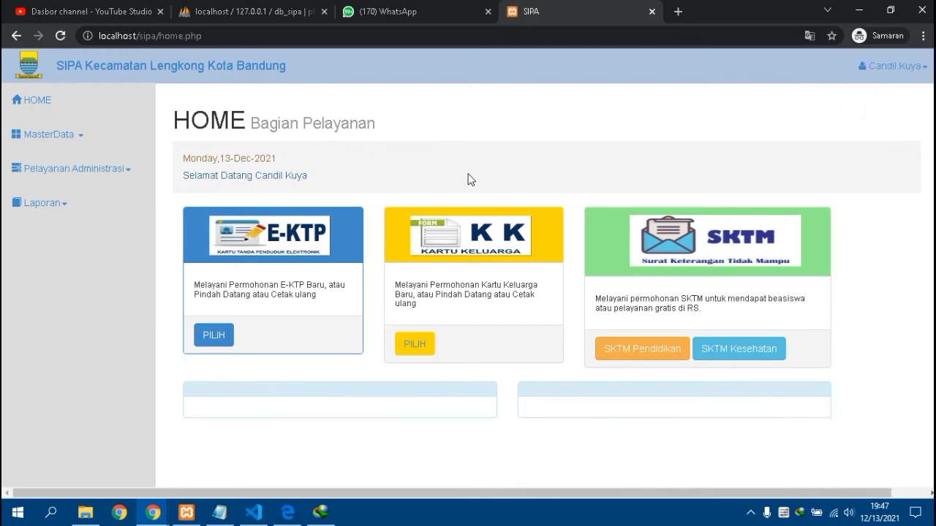